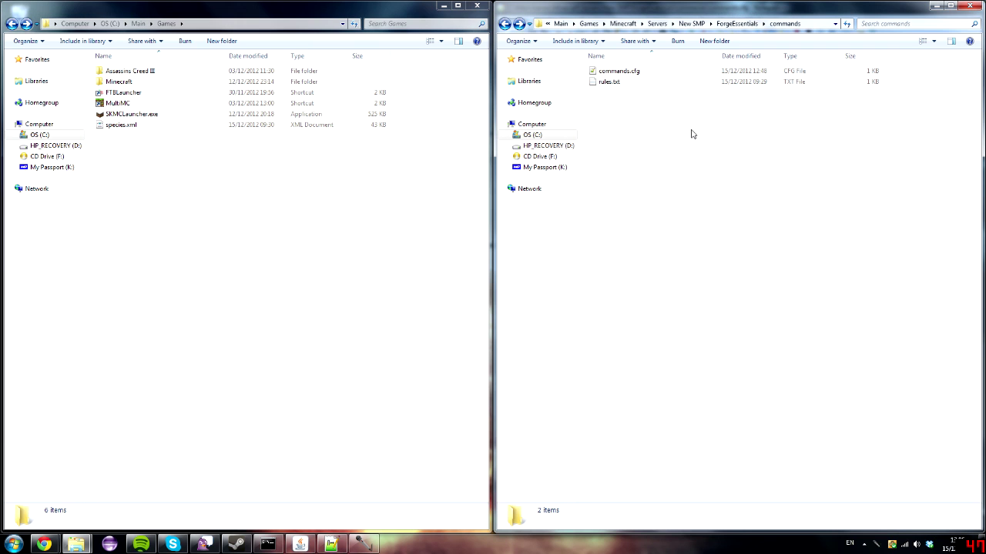
- Go back up from the commands folder to the New SMP server folder
{"action": "left_click", "coordinate": [737, 23]}
{"action": "left_click", "coordinate": [692, 23]}
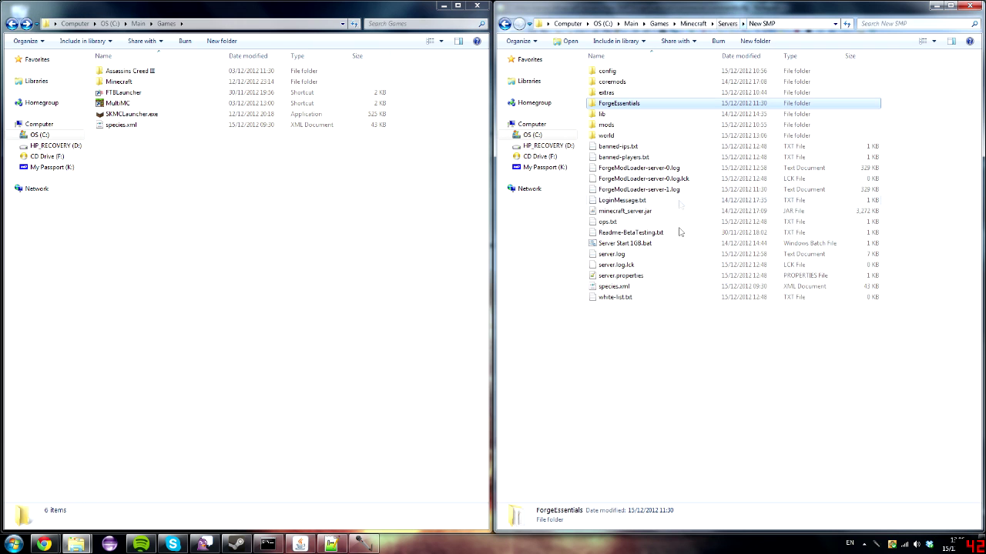
{"action": "left_click", "coordinate": [790, 357]}
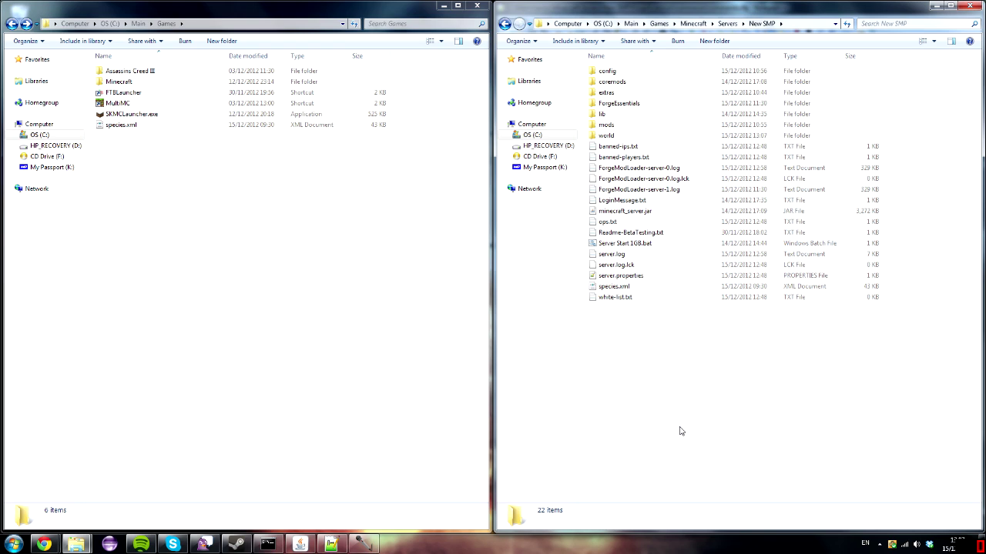
{"action": "key", "text": "ctrl+a"}
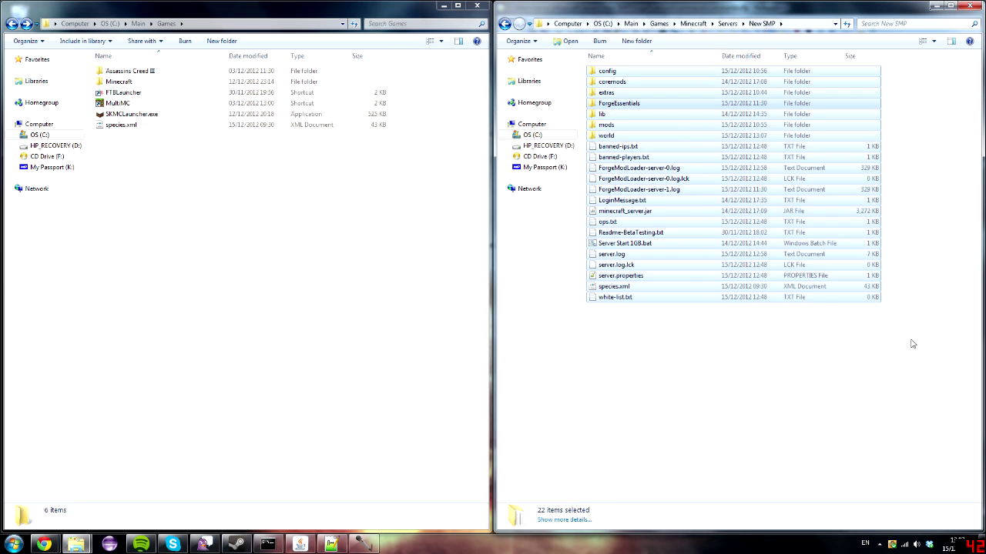
{"action": "left_click_drag", "start_coordinate": [911, 341], "coordinate": [598, 63]}
{"action": "left_click_drag", "start_coordinate": [935, 252], "coordinate": [787, 160]}
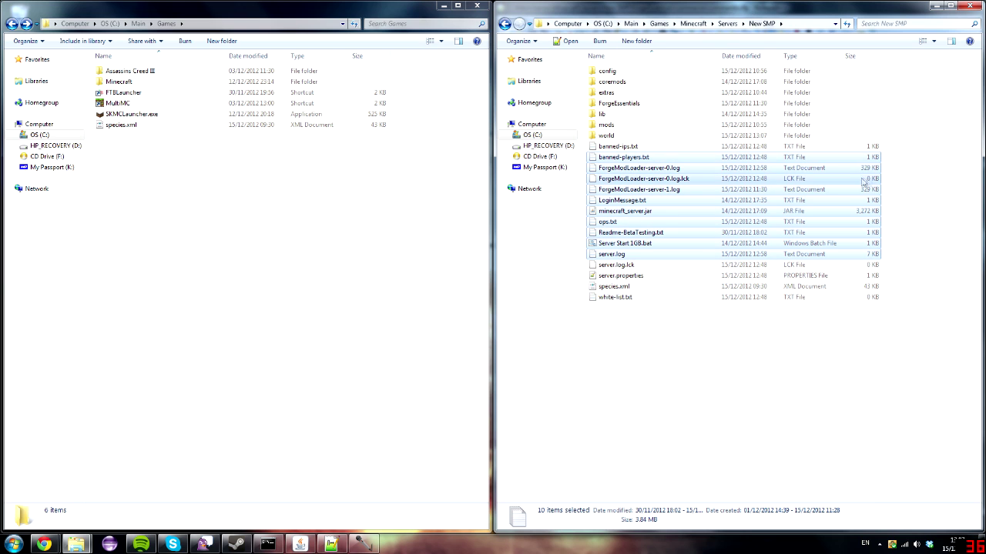
{"action": "left_click", "coordinate": [926, 165]}
{"action": "left_click_drag", "start_coordinate": [924, 160], "coordinate": [915, 189]}
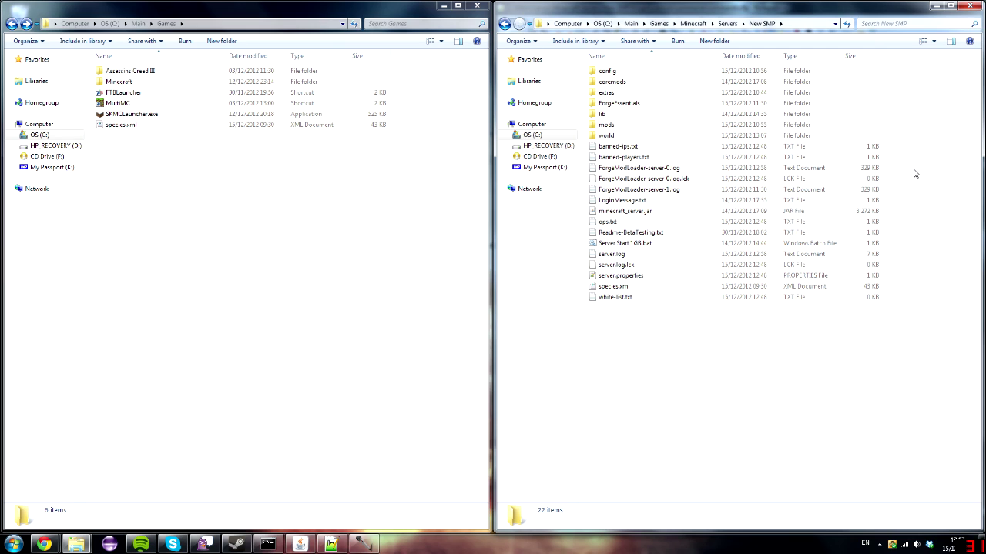
{"action": "left_click_drag", "start_coordinate": [910, 159], "coordinate": [886, 252]}
{"action": "left_click", "coordinate": [891, 160]}
{"action": "left_click", "coordinate": [886, 214]}
- Switch to Chrome and review the Forge Essentials forum post, including its Download (Universal) links
{"action": "left_click", "coordinate": [43, 544]}
{"action": "left_click", "coordinate": [167, 512]}
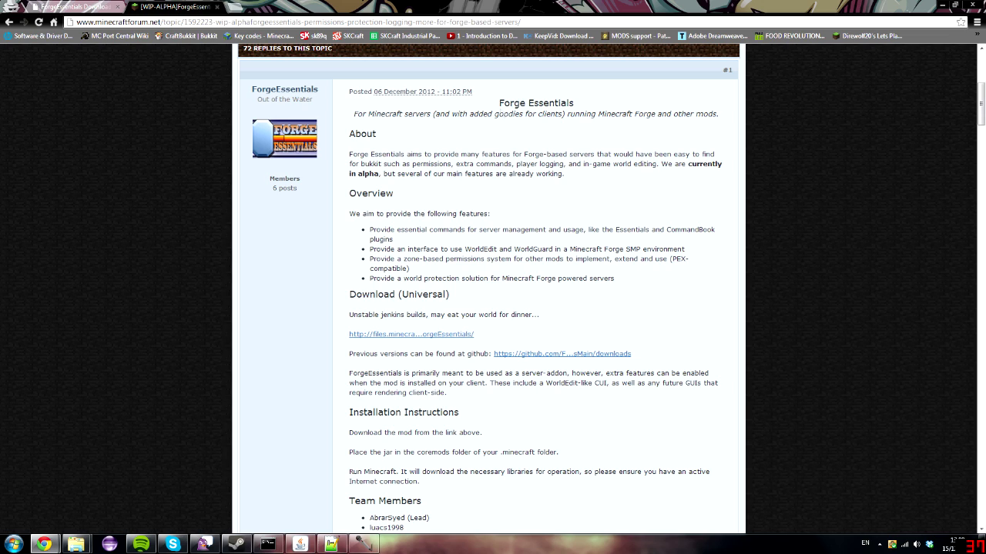
{"action": "left_click_drag", "start_coordinate": [499, 103], "coordinate": [575, 103]}
{"action": "left_click", "coordinate": [609, 99]}
{"action": "scroll", "coordinate": [597, 314], "scroll_direction": "up", "scroll_amount": 3}
{"action": "scroll", "coordinate": [587, 315], "scroll_direction": "down", "scroll_amount": 3}
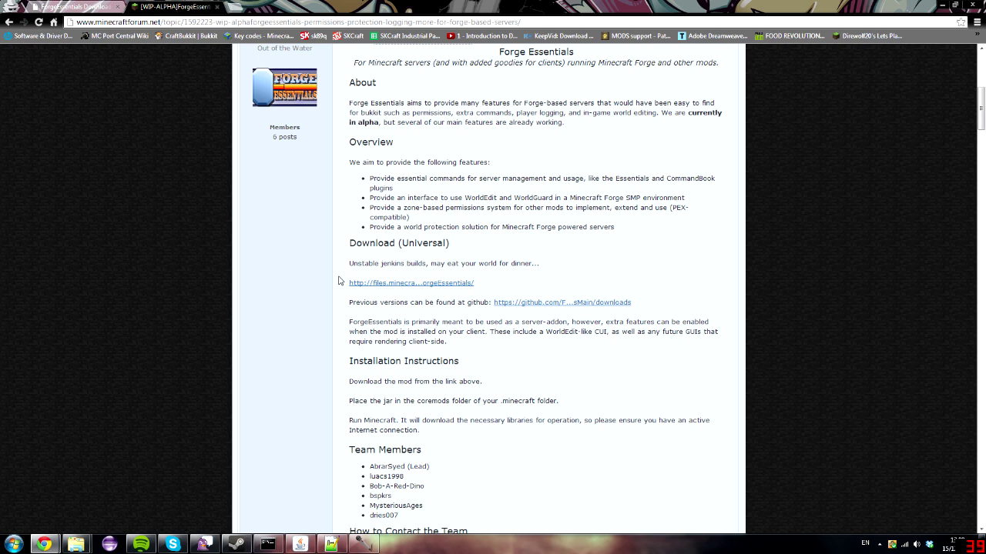
{"action": "left_click_drag", "start_coordinate": [341, 271], "coordinate": [631, 303]}
{"action": "left_click", "coordinate": [690, 301]}
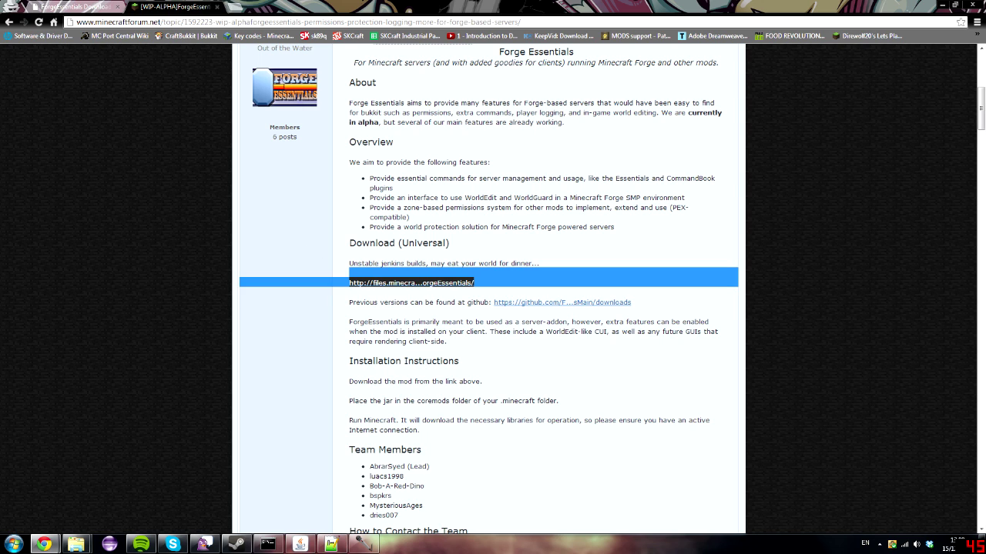
- Open the GitHub page with previous versions, examine its download packages, and close the page
{"action": "left_click", "coordinate": [528, 308]}
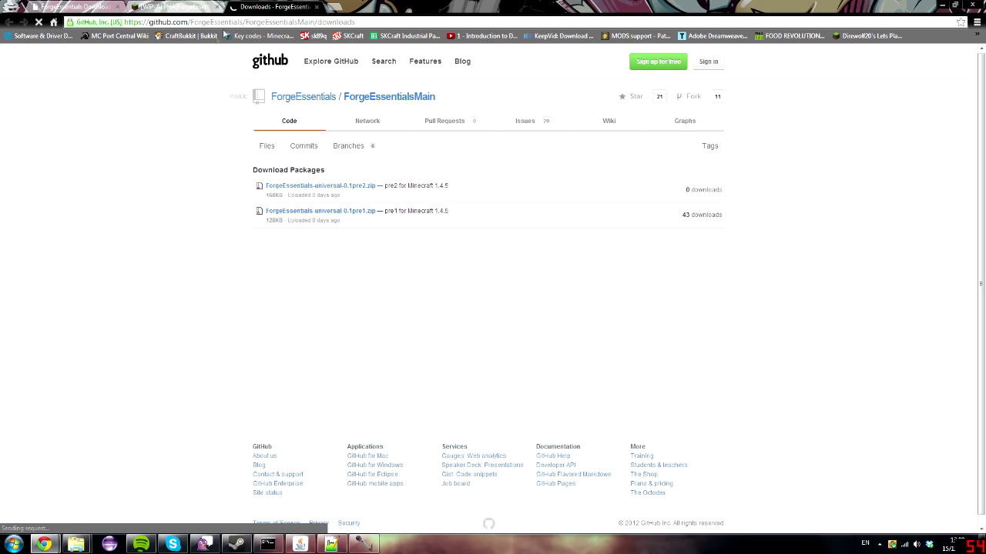
{"action": "left_click_drag", "start_coordinate": [730, 255], "coordinate": [255, 185]}
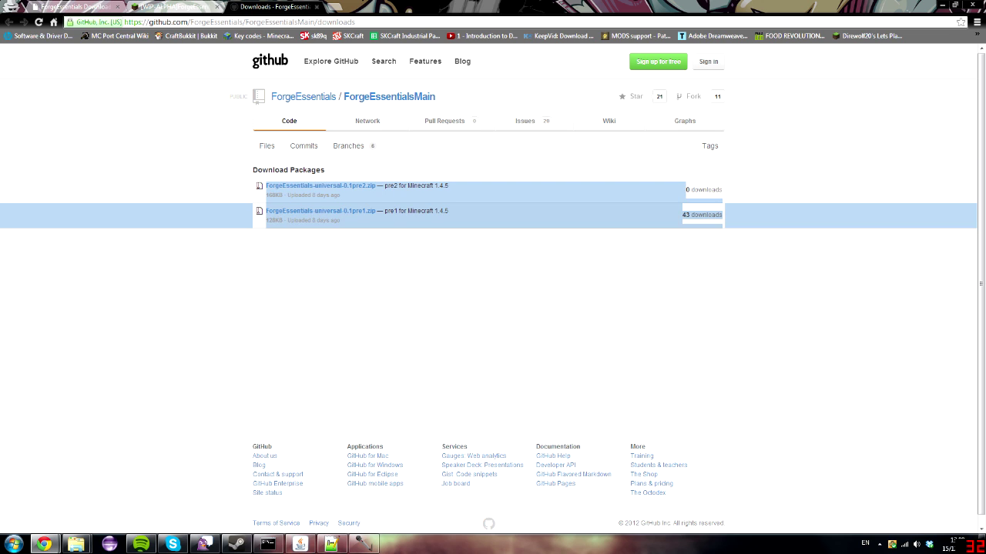
{"action": "left_click", "coordinate": [121, 181]}
{"action": "left_click_drag", "start_coordinate": [141, 180], "coordinate": [254, 211]}
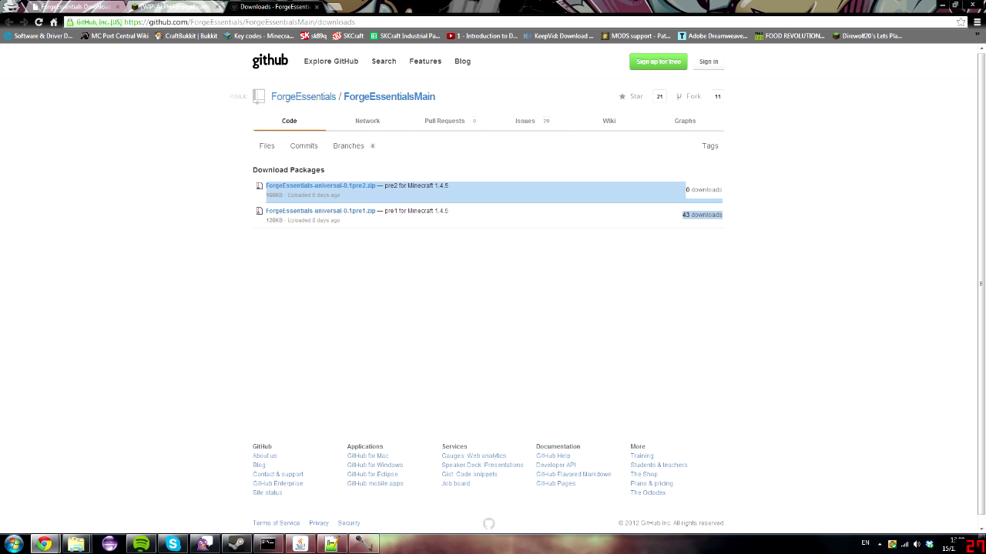
{"action": "left_click", "coordinate": [316, 6]}
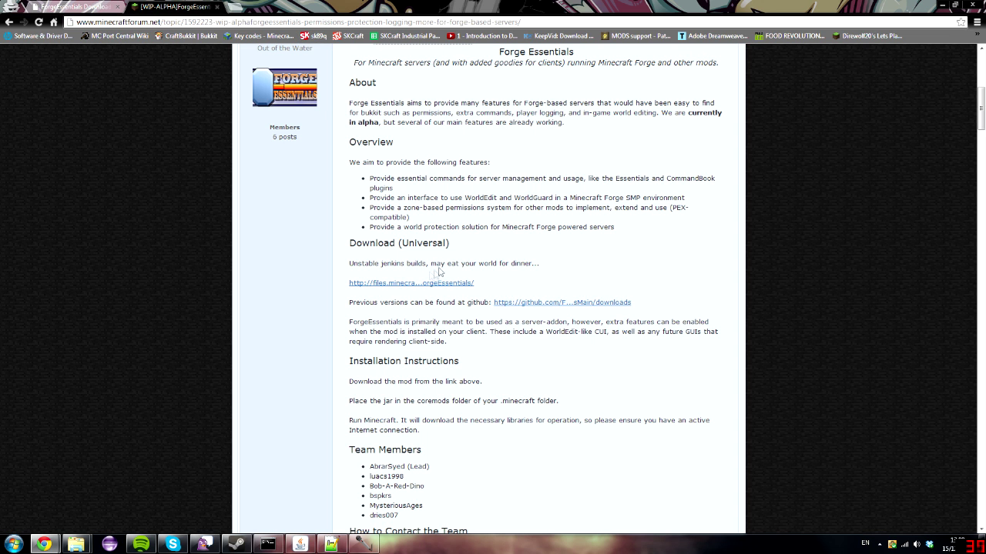
- Open the ForgeEssentials Downloads page from the forum post's unstable builds link and look over the build list
{"action": "middle_click", "coordinate": [420, 283]}
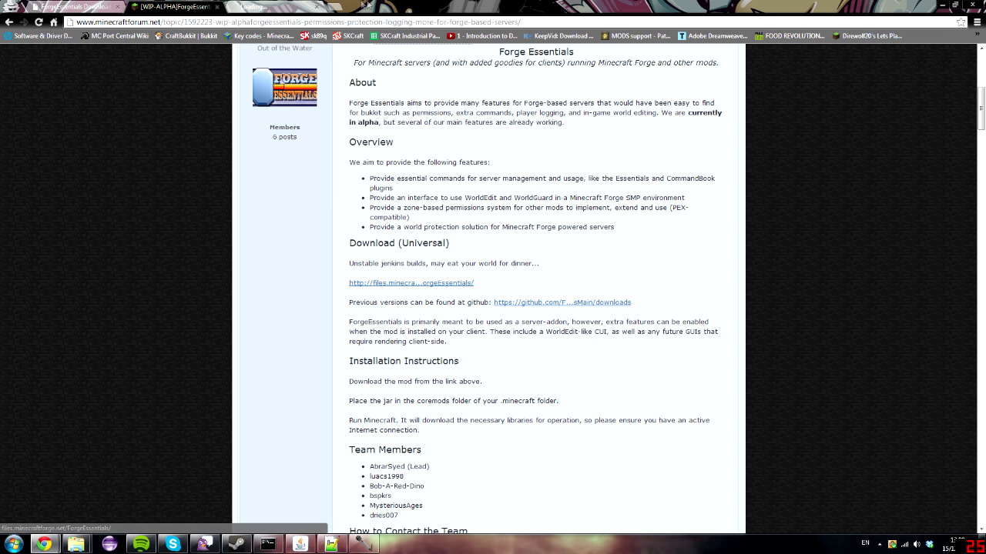
{"action": "left_click", "coordinate": [262, 6]}
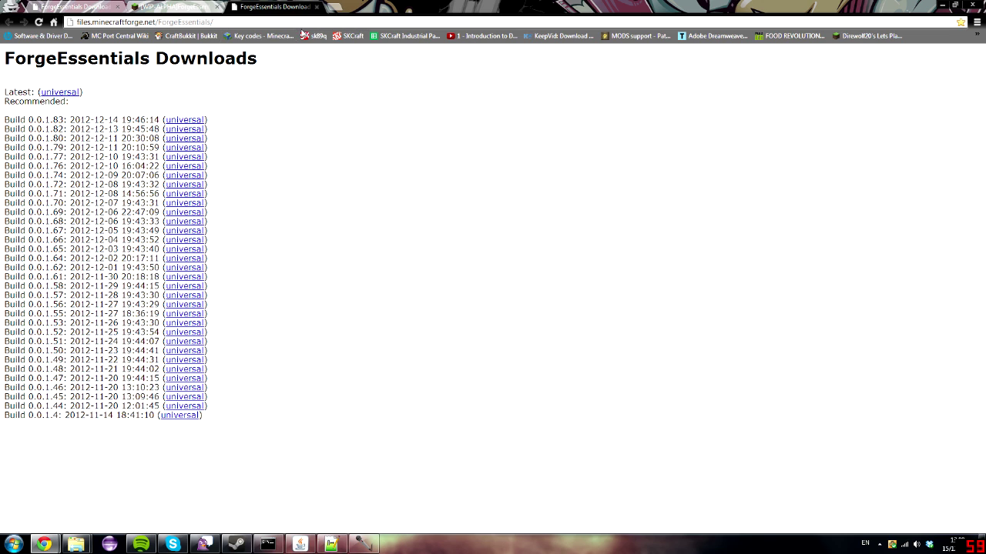
{"action": "left_click_drag", "start_coordinate": [291, 128], "coordinate": [147, 129]}
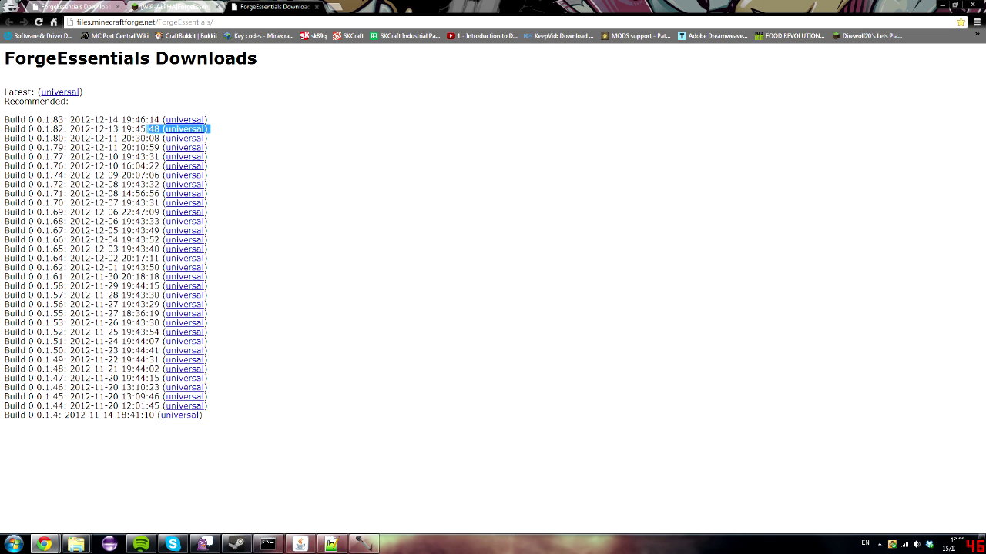
{"action": "left_click_drag", "start_coordinate": [195, 80], "coordinate": [336, 439]}
{"action": "left_click", "coordinate": [333, 406]}
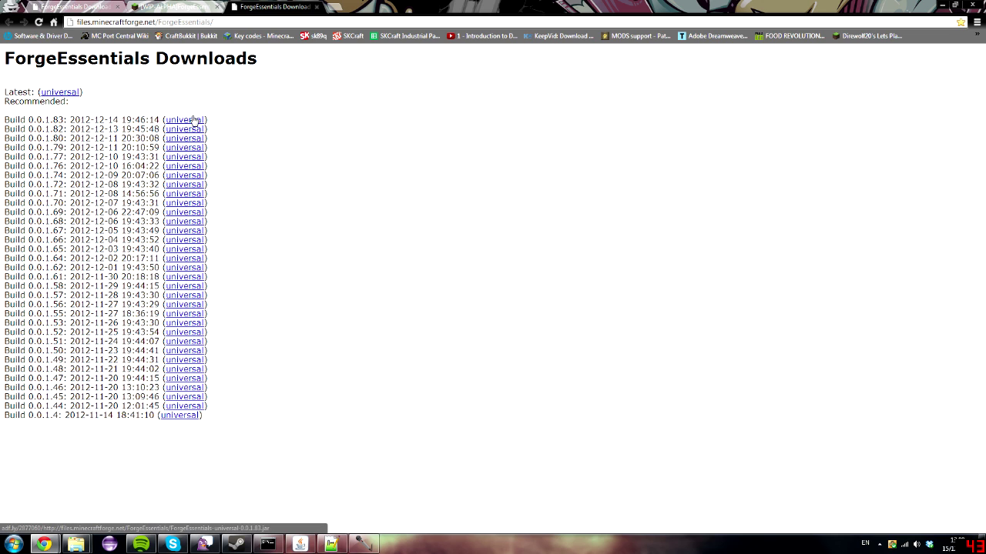
{"action": "left_click_drag", "start_coordinate": [198, 108], "coordinate": [208, 239]}
{"action": "left_click", "coordinate": [282, 255]}
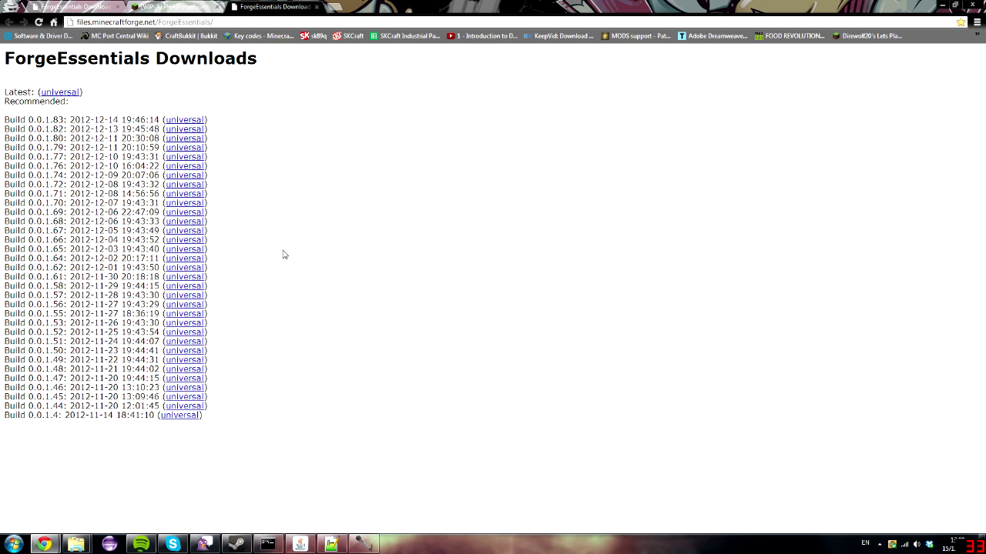
- Examine the newest ForgeEssentials builds and their dates, particularly 0.0.1.83, and close the downloads page
{"action": "left_click_drag", "start_coordinate": [231, 114], "coordinate": [231, 140]}
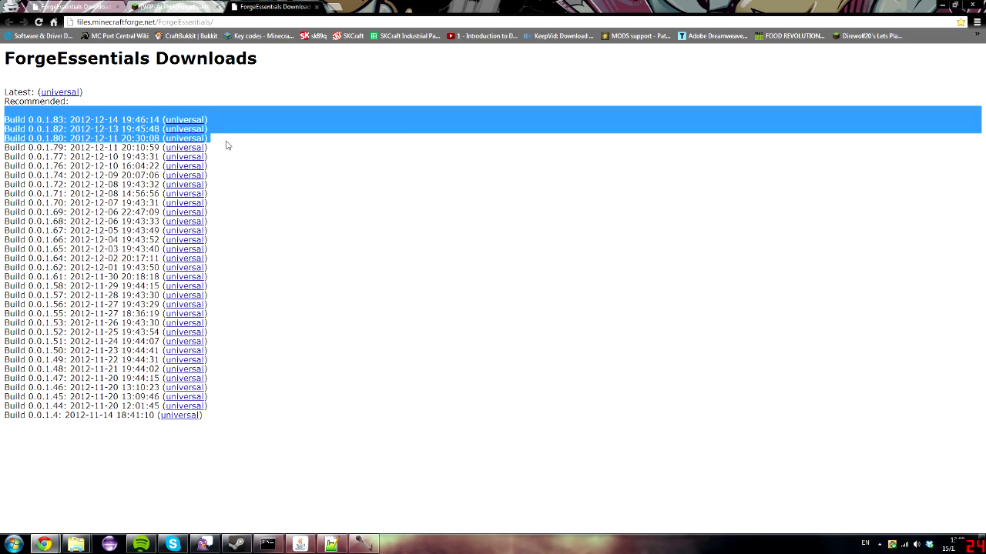
{"action": "left_click", "coordinate": [222, 108]}
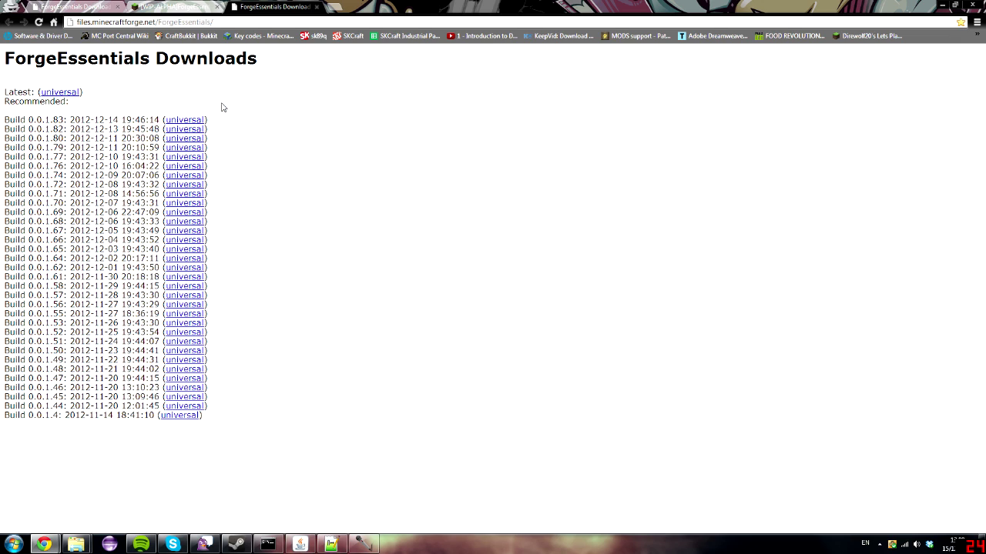
{"action": "left_click_drag", "start_coordinate": [213, 110], "coordinate": [228, 123]}
{"action": "left_click", "coordinate": [235, 107]}
{"action": "left_click_drag", "start_coordinate": [238, 104], "coordinate": [237, 113]}
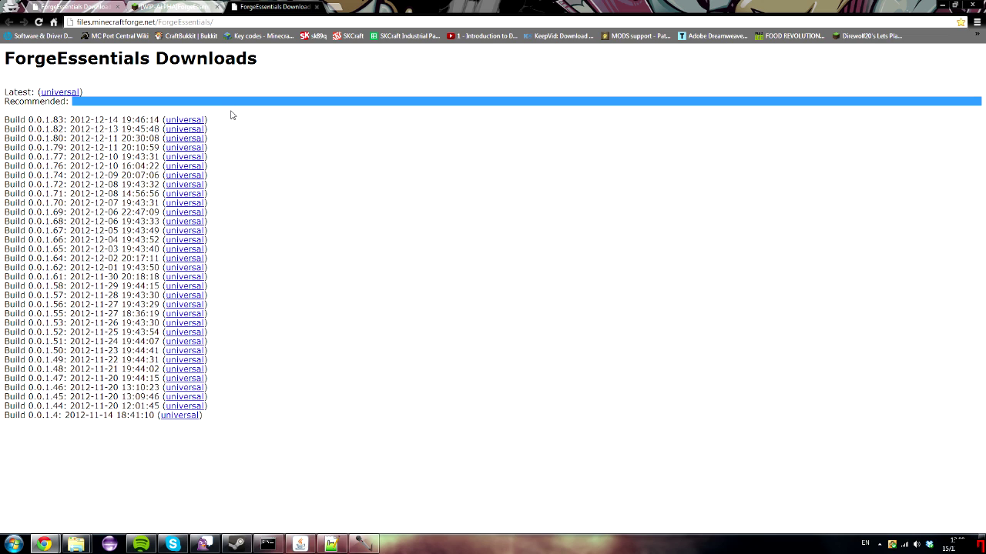
{"action": "left_click", "coordinate": [229, 117]}
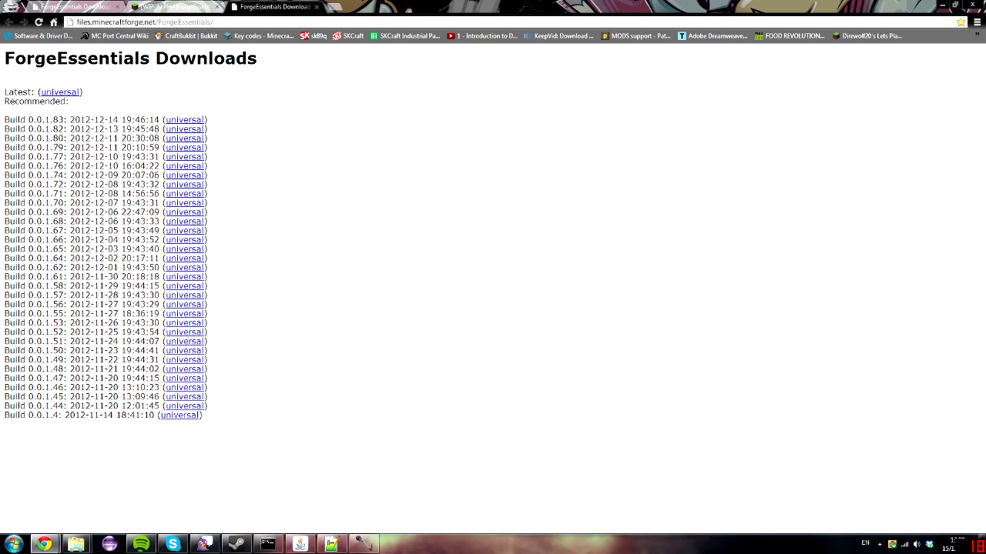
{"action": "left_click_drag", "start_coordinate": [159, 119], "coordinate": [85, 119]}
{"action": "left_click", "coordinate": [174, 109]}
{"action": "triple_click", "coordinate": [192, 116]}
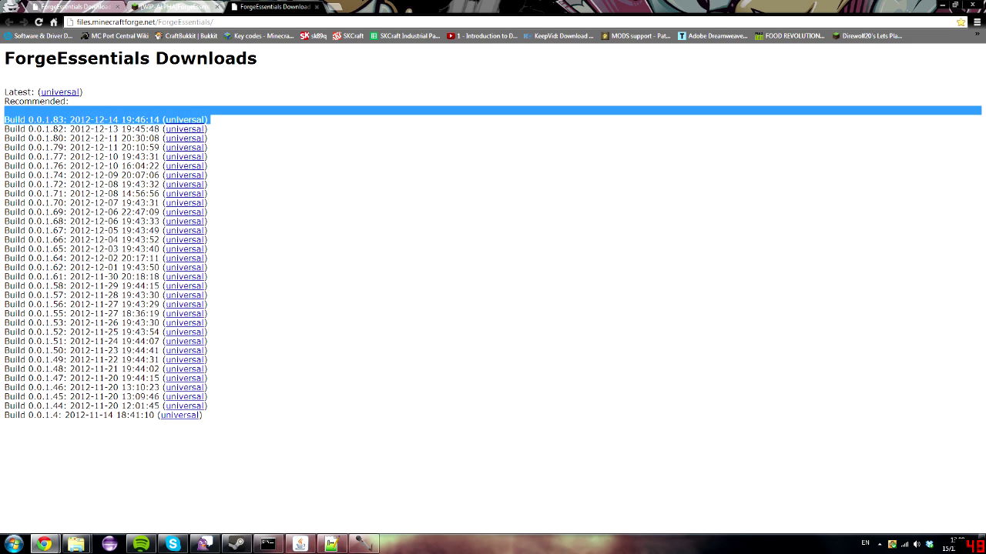
{"action": "left_click", "coordinate": [419, 128]}
{"action": "left_click", "coordinate": [317, 7]}
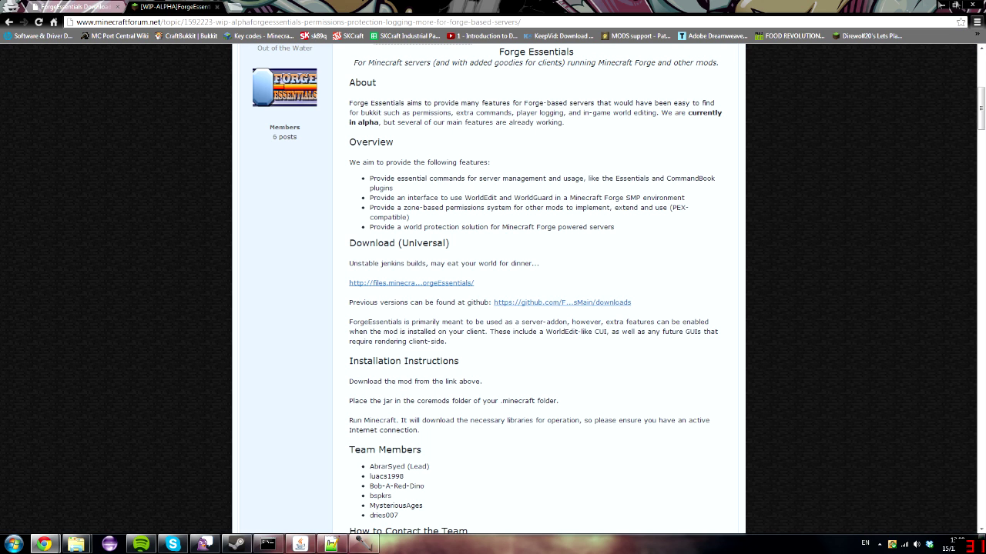
- Switch back to File Explorer and copy ForgeEssentials-universal-0.0.1.82.jar from the extras folder into the New SMP folder
{"action": "left_click", "coordinate": [941, 6]}
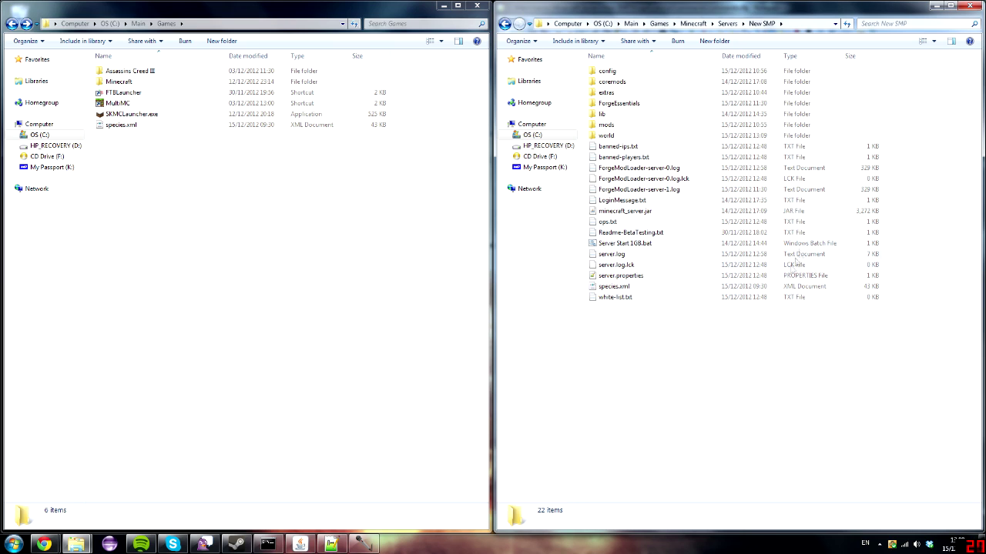
{"action": "double_click", "coordinate": [766, 93]}
{"action": "right_click", "coordinate": [766, 86]}
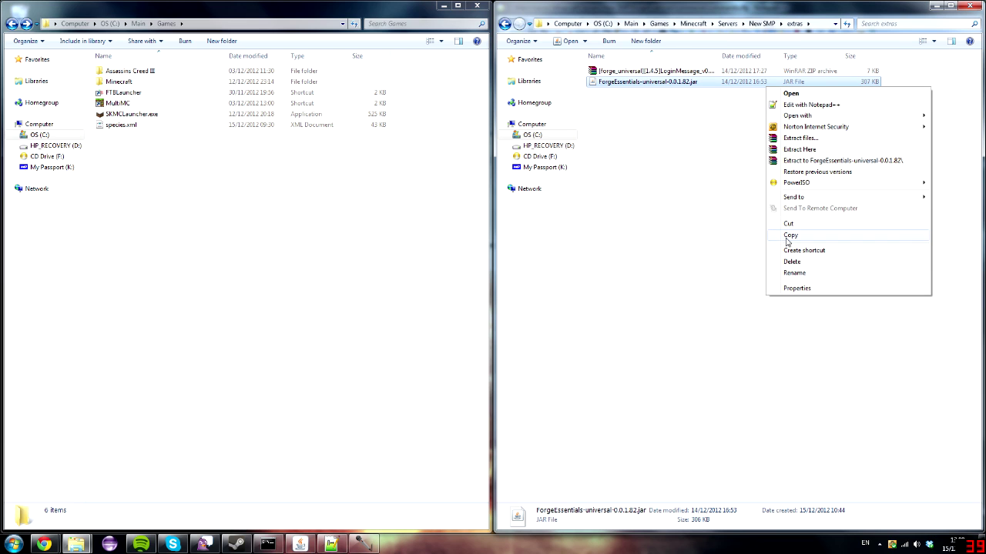
{"action": "left_click", "coordinate": [782, 237]}
{"action": "left_click", "coordinate": [505, 24]}
{"action": "right_click", "coordinate": [872, 349]}
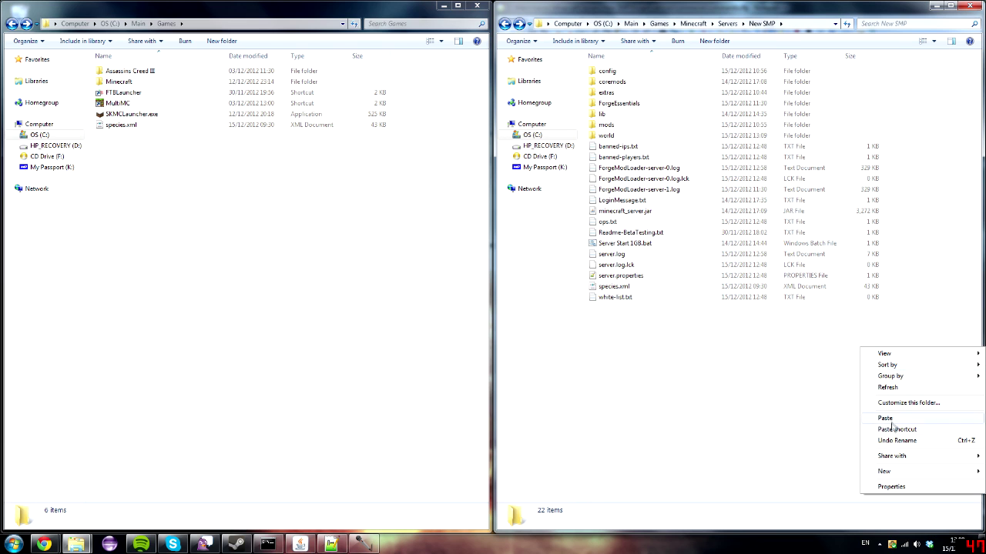
{"action": "left_click", "coordinate": [884, 418]}
- Try to move ForgeEssentials-universal-0.0.1.82.jar from the New SMP folder into its mods folder
{"action": "left_click_drag", "start_coordinate": [681, 169], "coordinate": [674, 128]}
{"action": "left_click", "coordinate": [431, 190]}
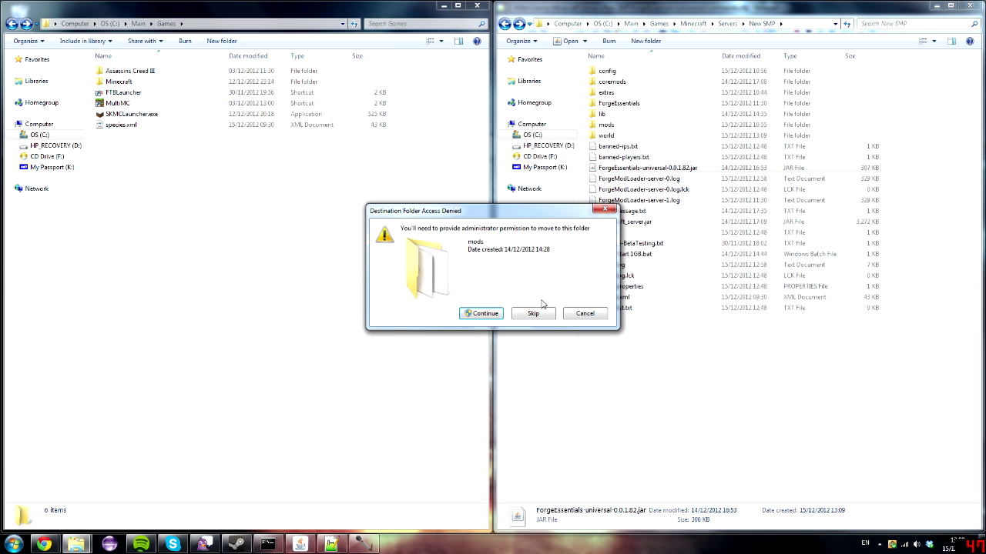
{"action": "left_click", "coordinate": [546, 314]}
{"action": "left_click", "coordinate": [723, 388]}
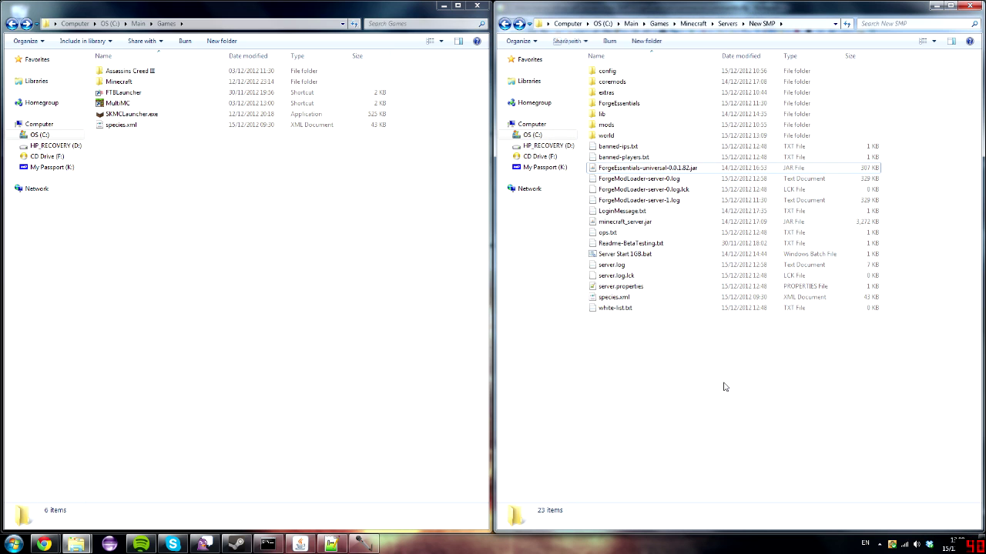
- Look through the server's mods, ForgeEssentials and config folders, returning to New SMP
{"action": "double_click", "coordinate": [673, 125]}
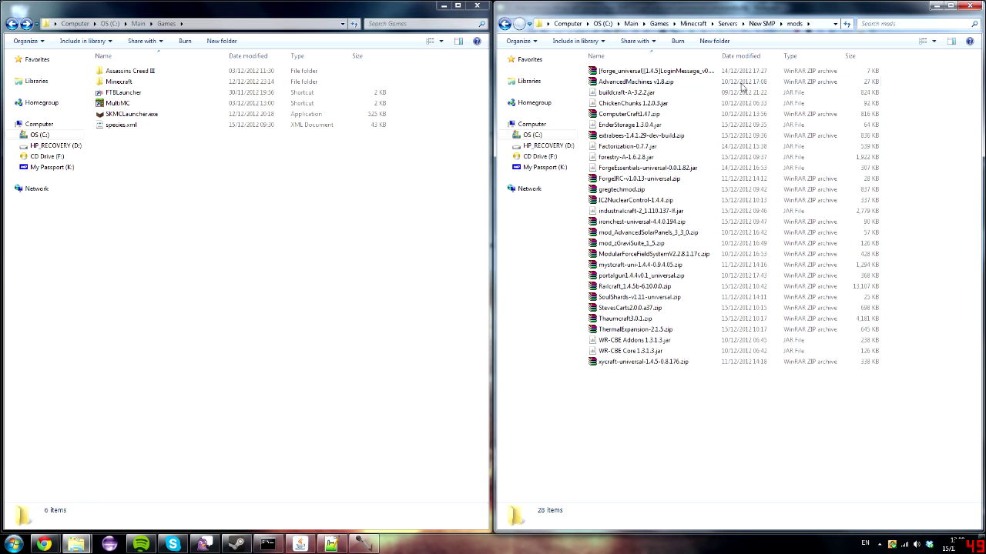
{"action": "left_click", "coordinate": [761, 23]}
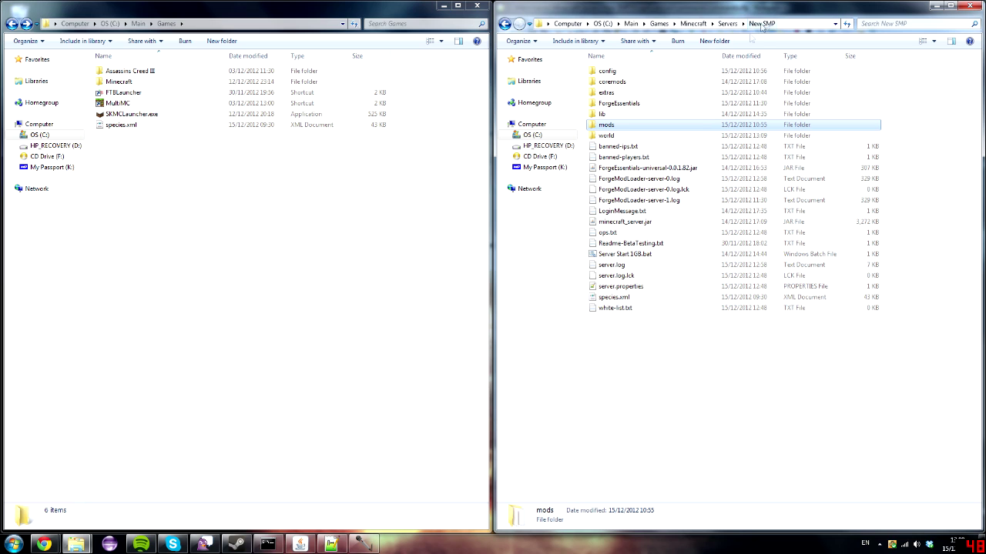
{"action": "double_click", "coordinate": [655, 103]}
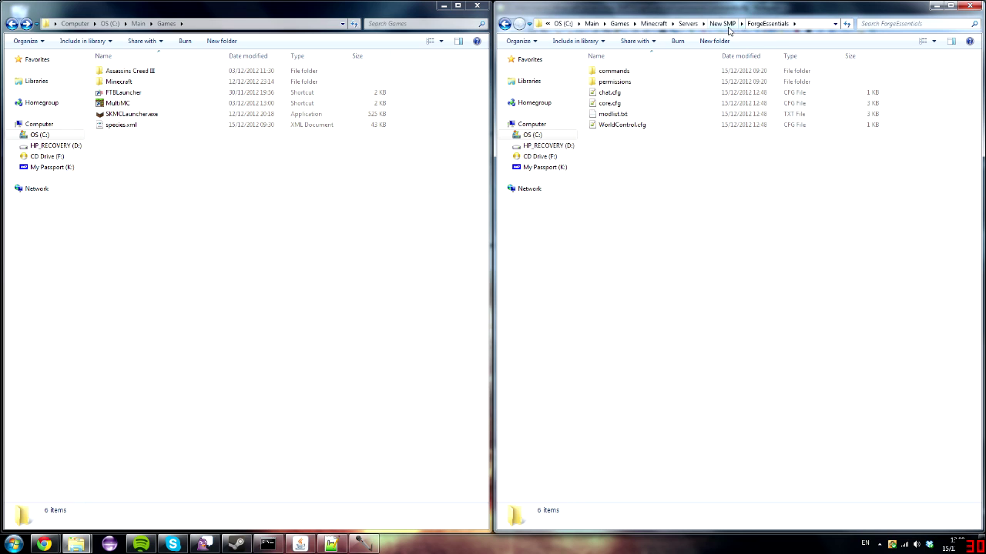
{"action": "left_click", "coordinate": [760, 23]}
{"action": "double_click", "coordinate": [714, 73]}
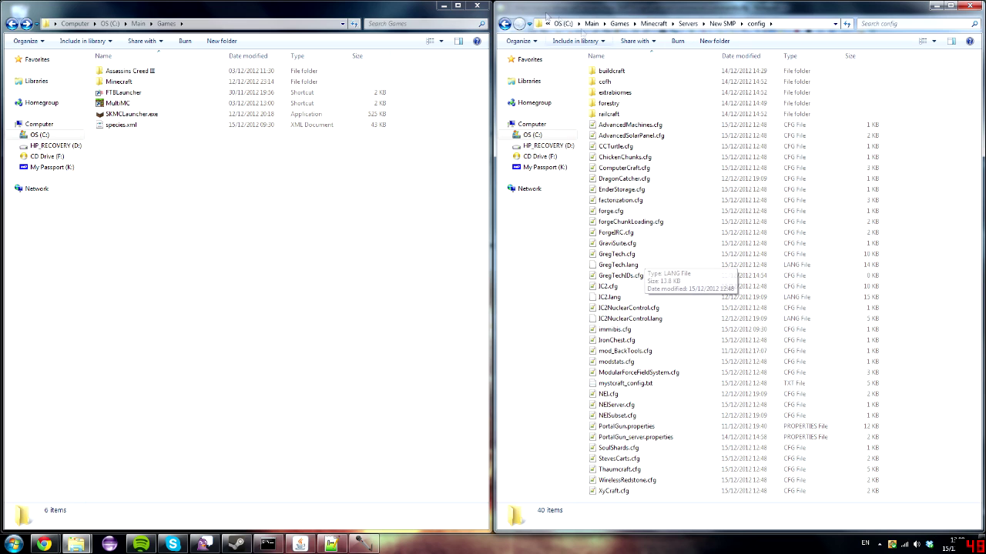
{"action": "left_click", "coordinate": [506, 23]}
- Open the commands subfolder inside the server's ForgeEssentials folder
{"action": "double_click", "coordinate": [673, 104]}
{"action": "left_click_drag", "start_coordinate": [681, 158], "coordinate": [734, 61]}
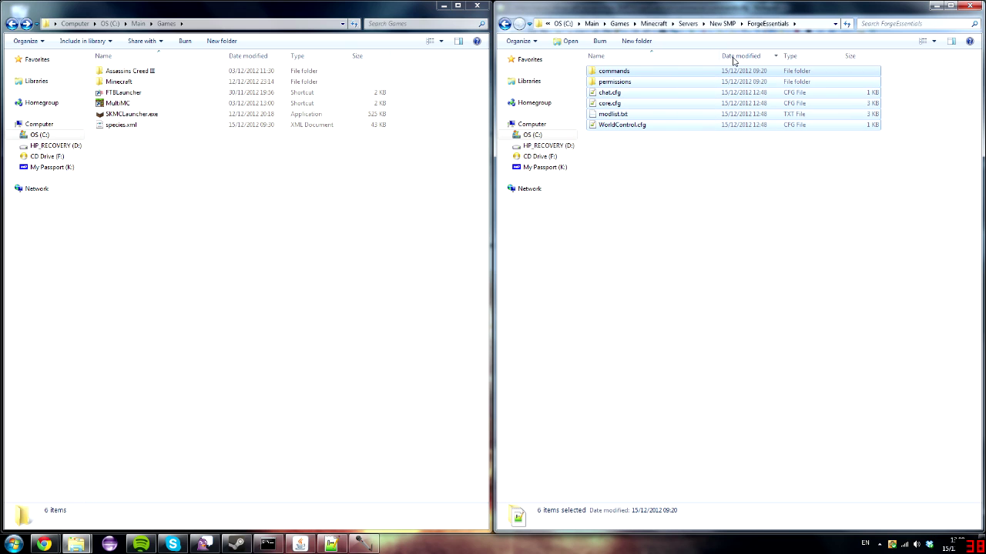
{"action": "left_click", "coordinate": [715, 72]}
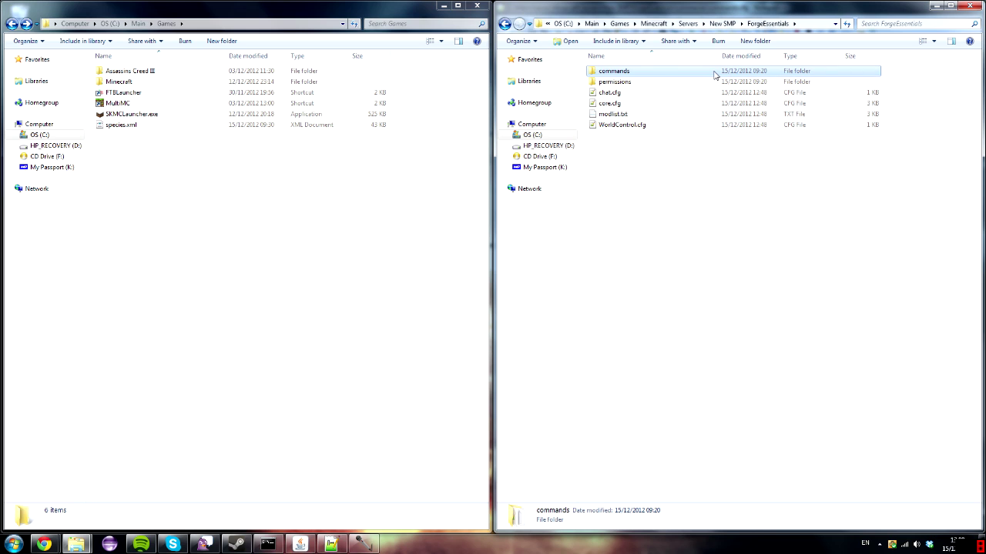
{"action": "double_click", "coordinate": [633, 75]}
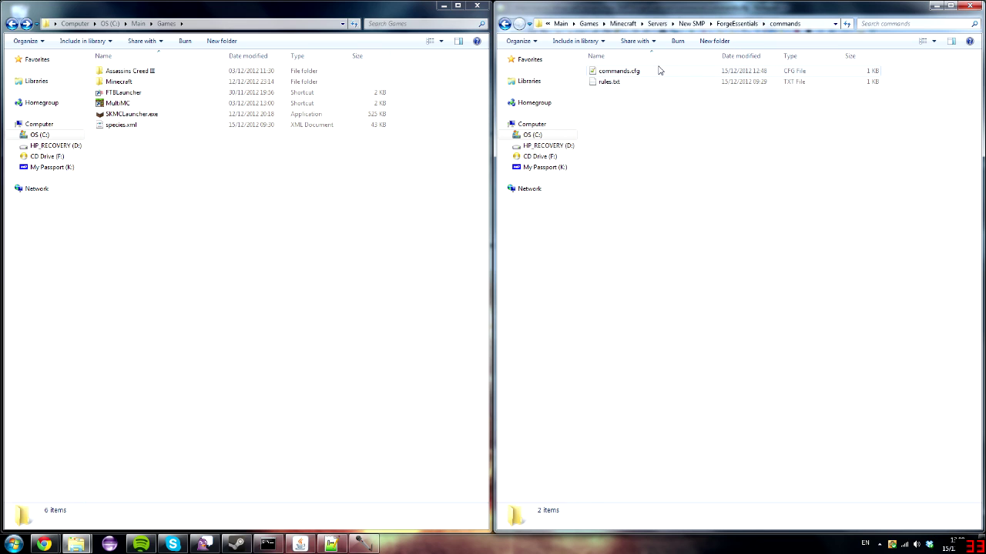
- Return to the server's ForgeEssentials folder and look over its subfolders and configuration files
{"action": "left_click", "coordinate": [733, 22]}
{"action": "left_click_drag", "start_coordinate": [668, 249], "coordinate": [655, 61]}
{"action": "left_click_drag", "start_coordinate": [657, 80], "coordinate": [656, 84]}
{"action": "left_click", "coordinate": [658, 120]}
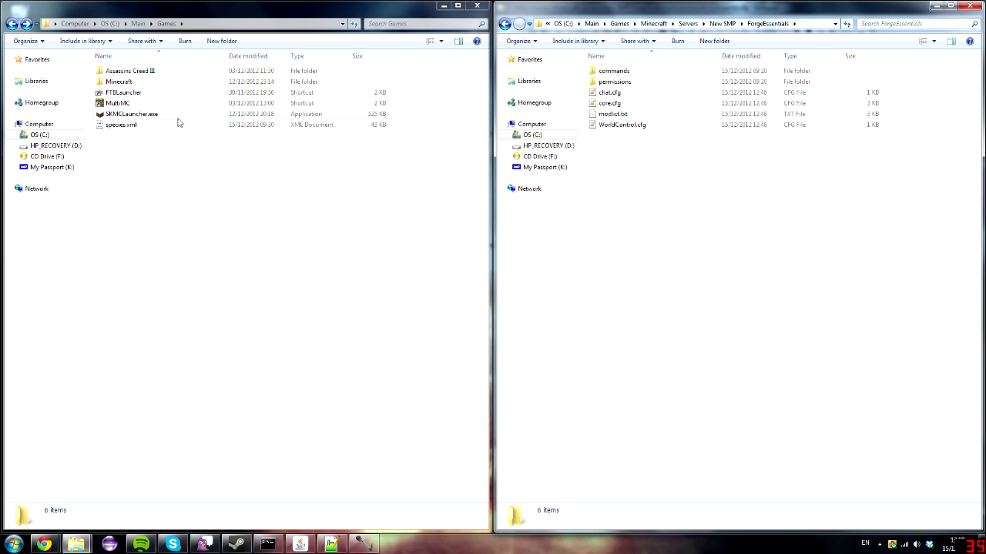
- Launch SKMCLauncher.exe from the Games folder and start the modded Minecraft installation
{"action": "left_click", "coordinate": [338, 544]}
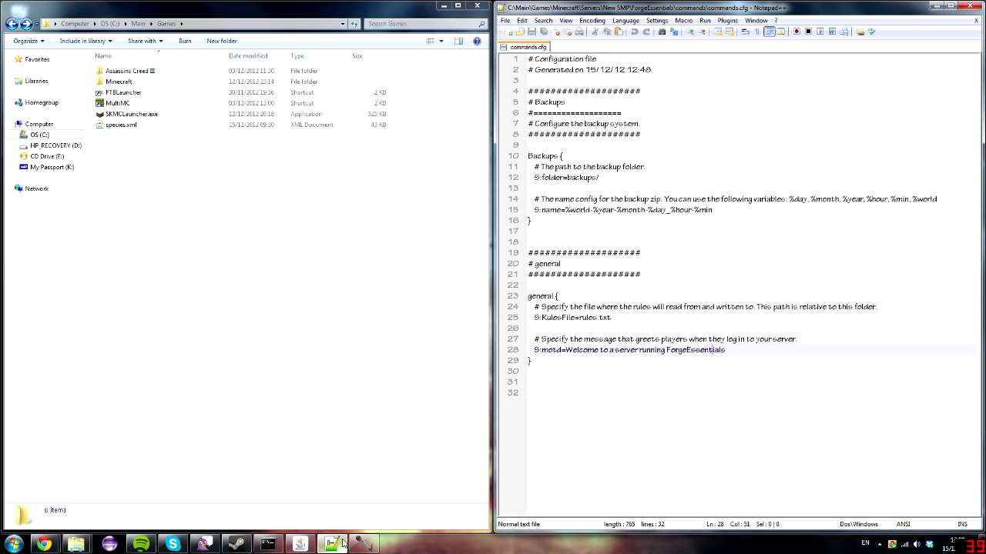
{"action": "left_click", "coordinate": [341, 544]}
{"action": "double_click", "coordinate": [240, 116]}
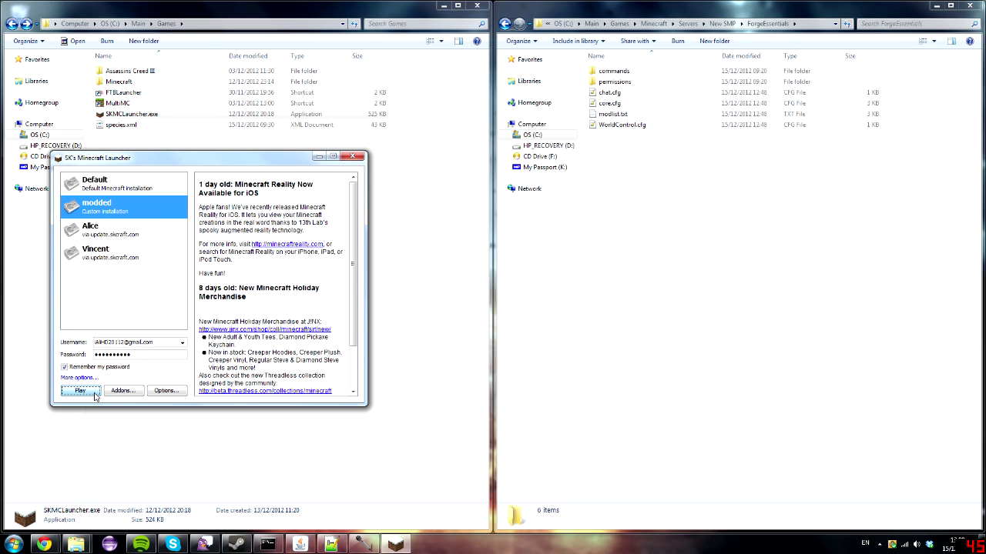
{"action": "left_click", "coordinate": [93, 392]}
- Open commands.cfg from the ForgeEssentials commands folder in Notepad++ and go to its Backups section
{"action": "double_click", "coordinate": [664, 71]}
{"action": "double_click", "coordinate": [665, 70]}
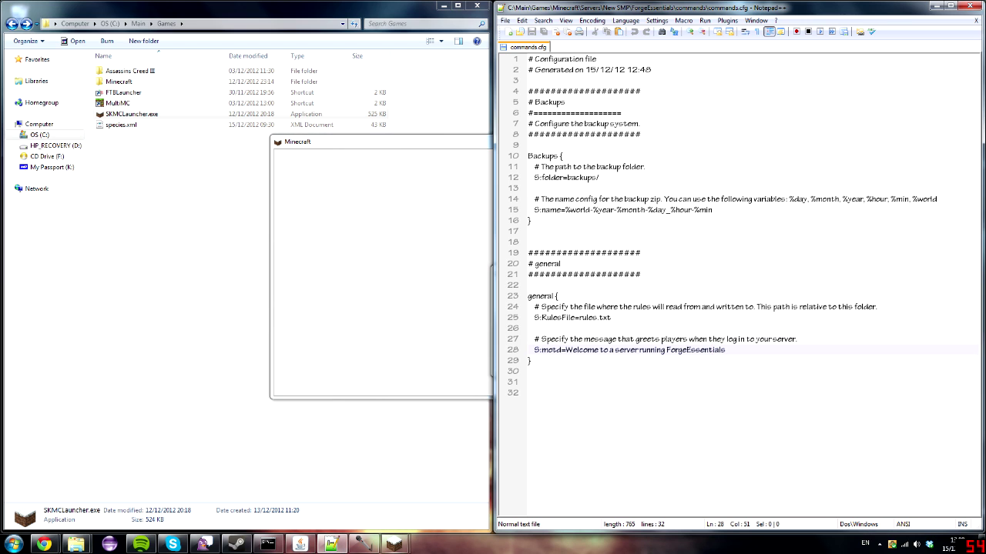
{"action": "left_click", "coordinate": [597, 209]}
{"action": "left_click", "coordinate": [531, 220]}
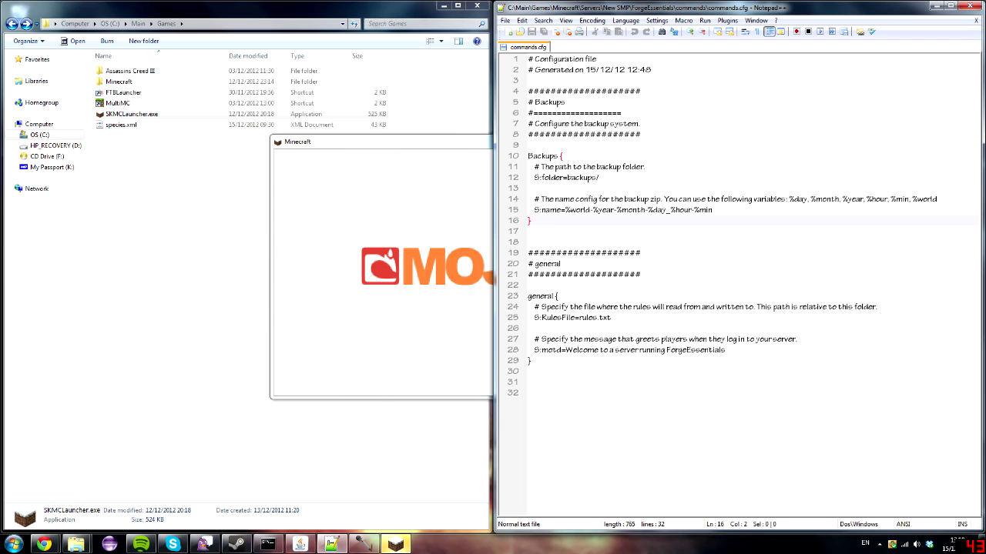
- Examine the backup zip name setting and the variables available for it in the Backups section
{"action": "left_click_drag", "start_coordinate": [713, 210], "coordinate": [530, 220]}
{"action": "left_click", "coordinate": [614, 210]}
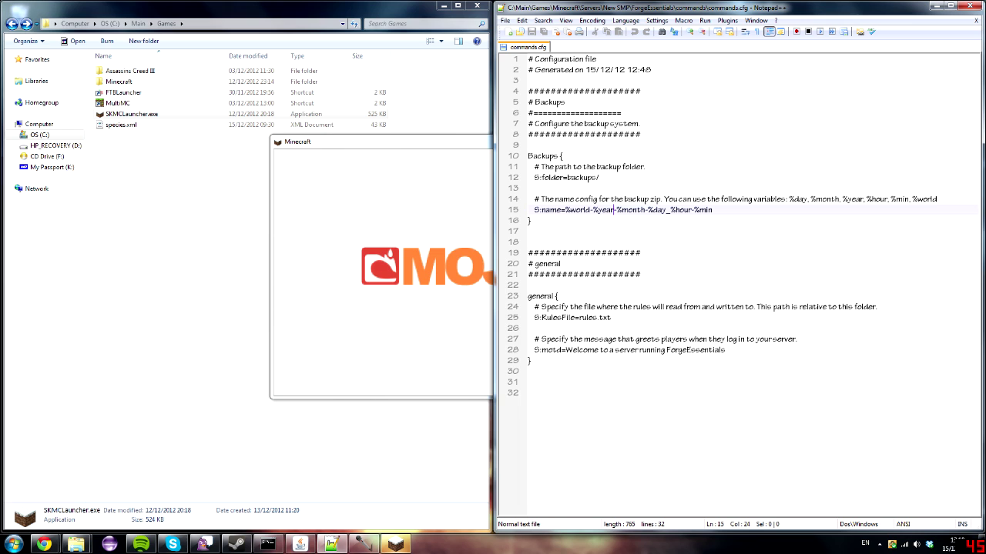
{"action": "key", "text": "Down"}
{"action": "left_click_drag", "start_coordinate": [789, 199], "coordinate": [585, 200]}
{"action": "left_click", "coordinate": [651, 202]}
{"action": "left_click_drag", "start_coordinate": [719, 198], "coordinate": [590, 210]}
{"action": "left_click", "coordinate": [590, 209]}
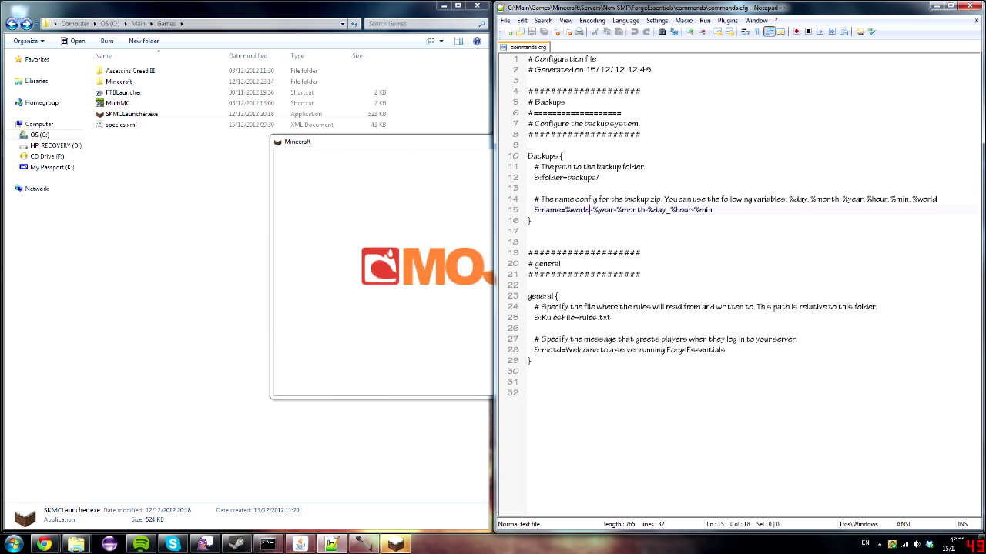
- Examine the backup folder path and the RulesFile setting in commands.cfg
{"action": "left_click_drag", "start_coordinate": [568, 177], "coordinate": [599, 177]}
{"action": "left_click", "coordinate": [584, 178]}
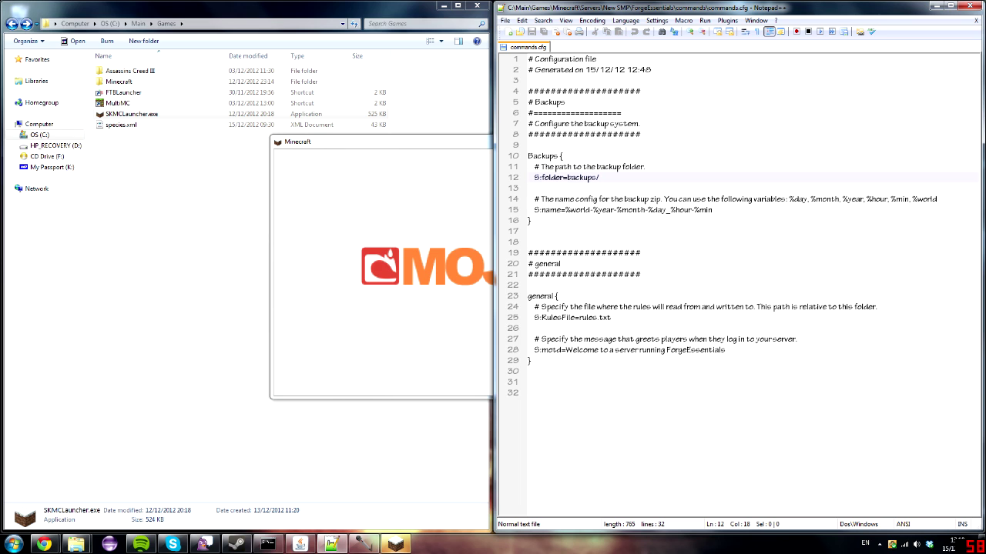
{"action": "left_click", "coordinate": [558, 296]}
{"action": "left_click_drag", "start_coordinate": [610, 317], "coordinate": [578, 318]}
- Switch to Minecraft, join the localhost server from the multiplayer list and run /rules in the chat
{"action": "left_click", "coordinate": [436, 295]}
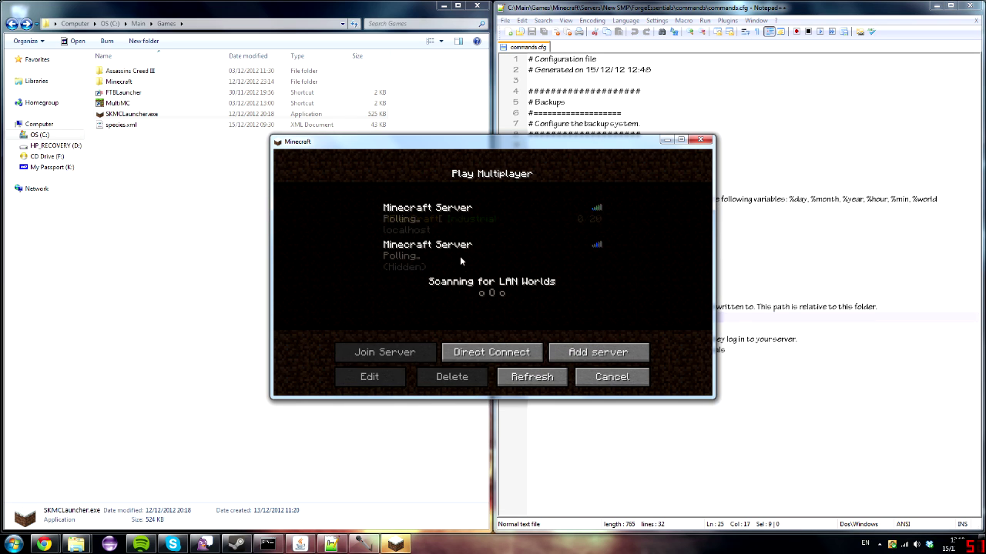
{"action": "left_click", "coordinate": [454, 217]}
{"action": "left_click", "coordinate": [400, 353]}
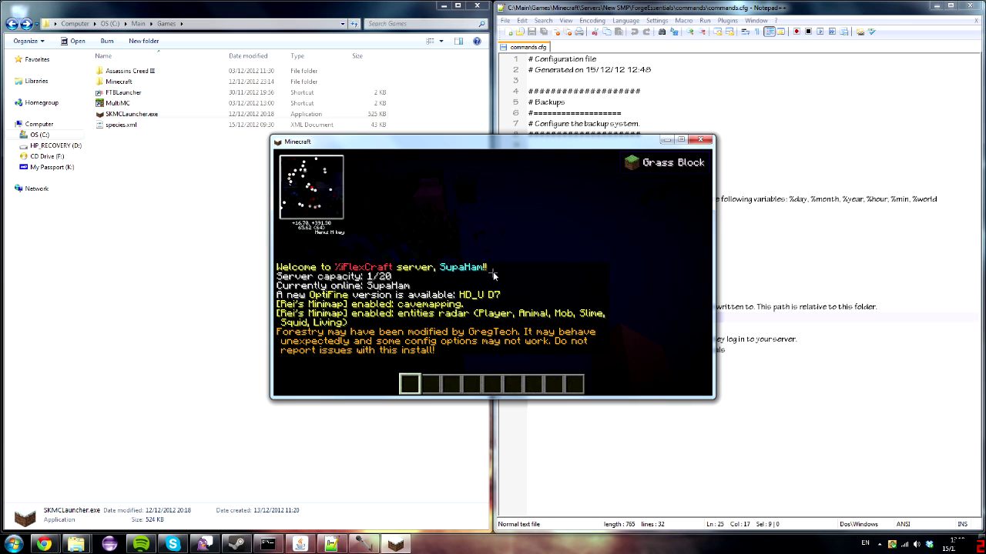
{"action": "type", "text": "/rules"}
{"action": "key", "text": "Return"}
- Turn off the rain and set the time to dawn from the inventory screen
{"action": "key", "text": "e"}
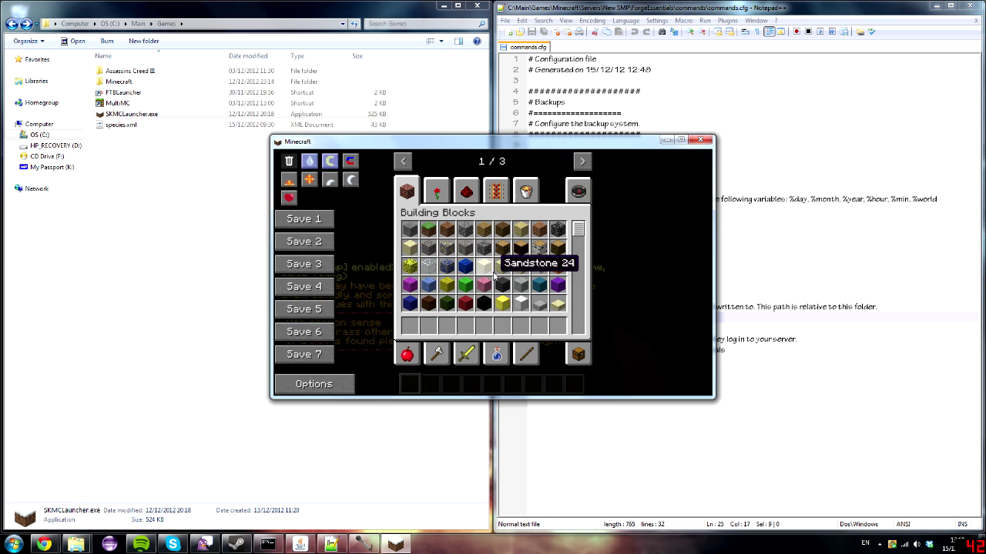
{"action": "left_click", "coordinate": [328, 160]}
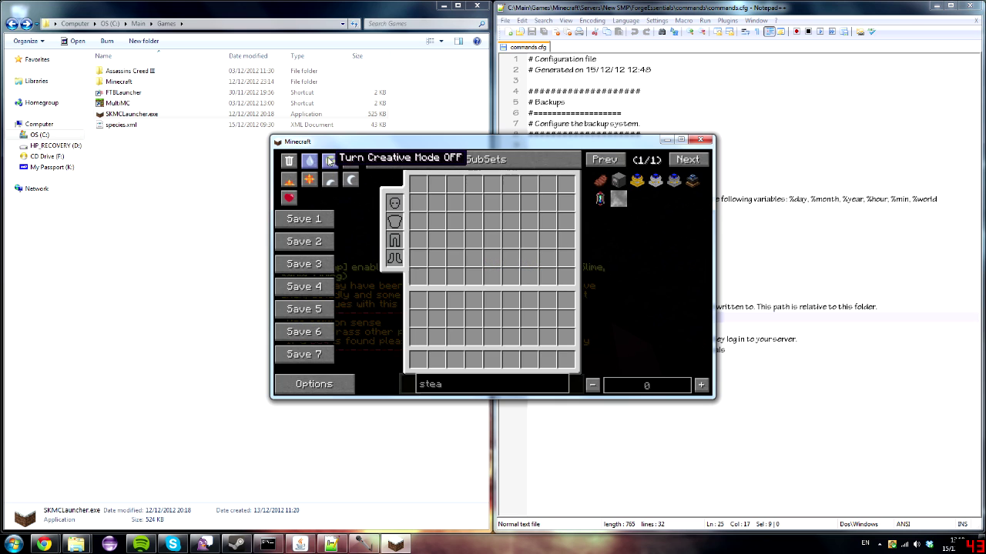
{"action": "left_click", "coordinate": [328, 161]}
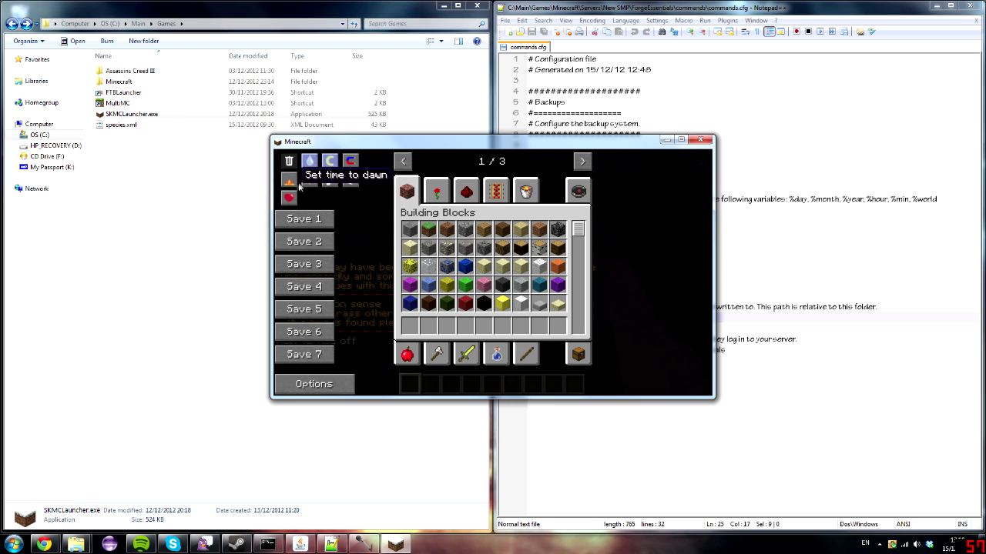
{"action": "key", "text": "e"}
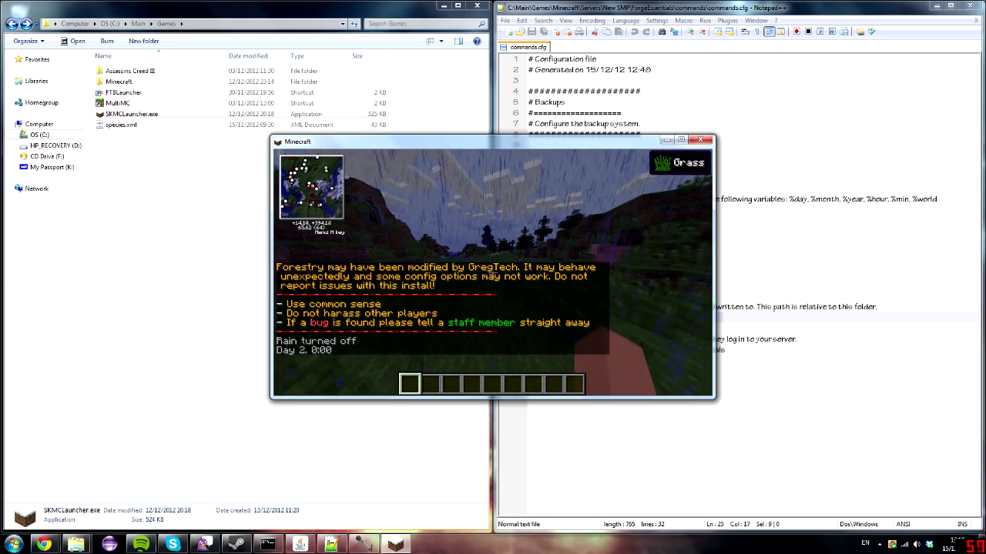
- Run /rules in the chat again to display the server rules in daylight
{"action": "key", "text": "t"}
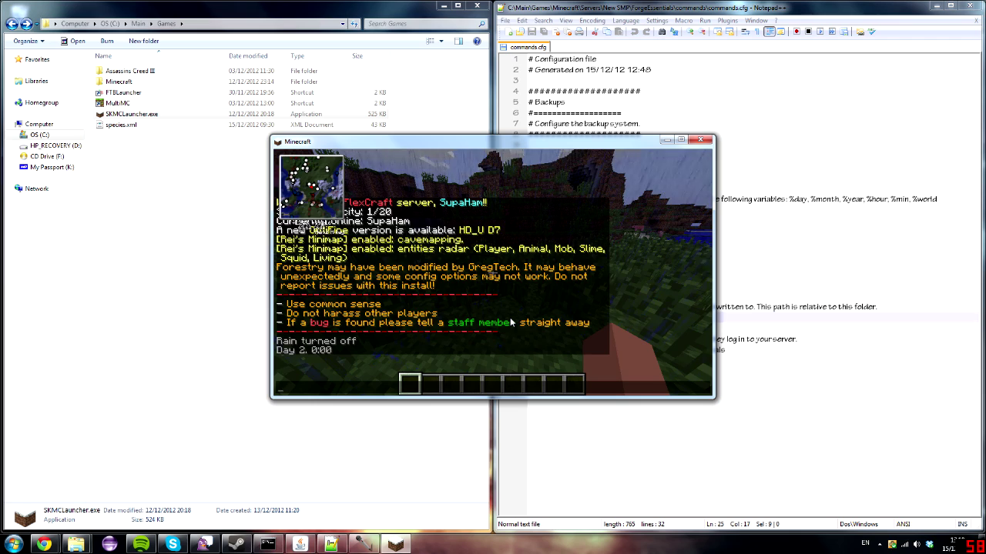
{"action": "type", "text": "/rules"}
{"action": "key", "text": "Return"}
{"action": "key", "text": "w"}
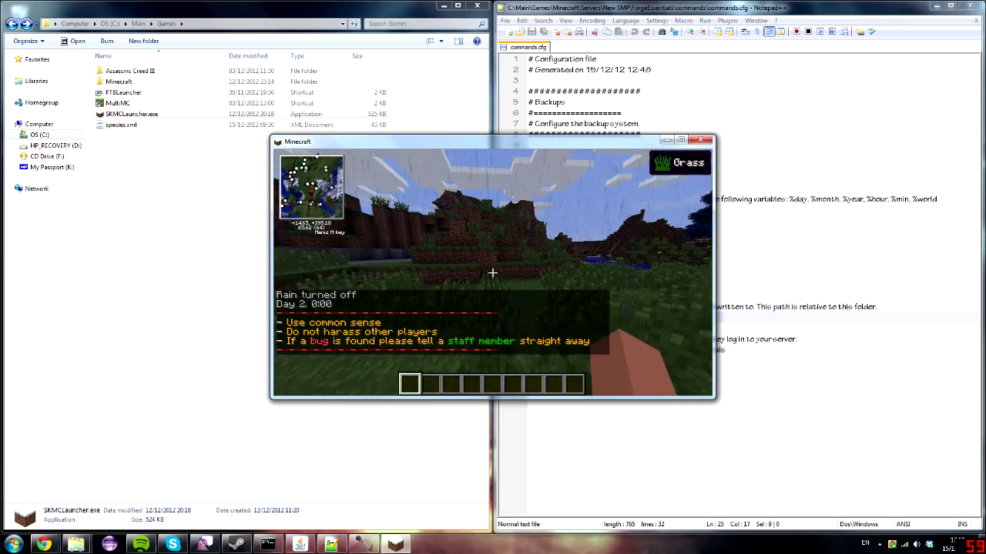
{"action": "key", "text": "e"}
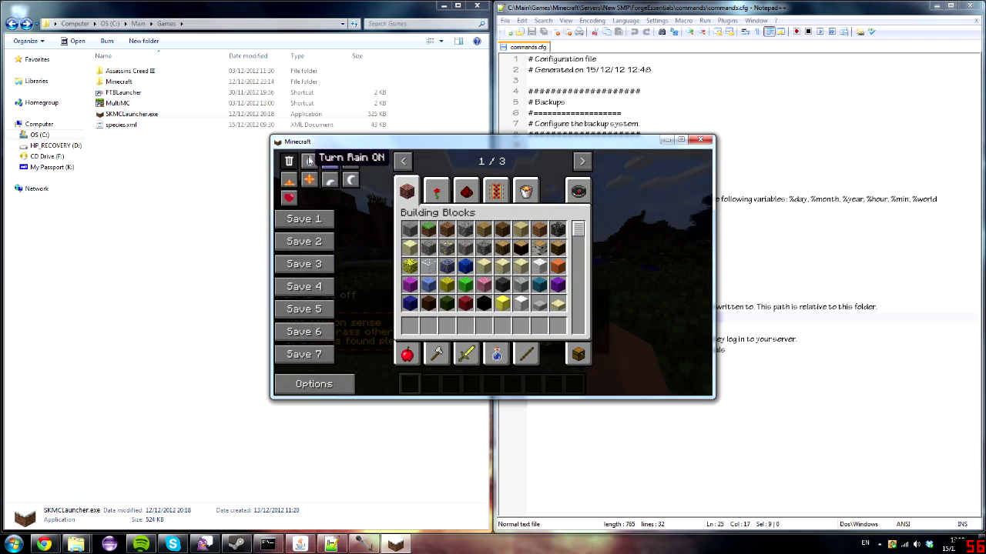
{"action": "key", "text": "e"}
{"action": "key", "text": "w"}
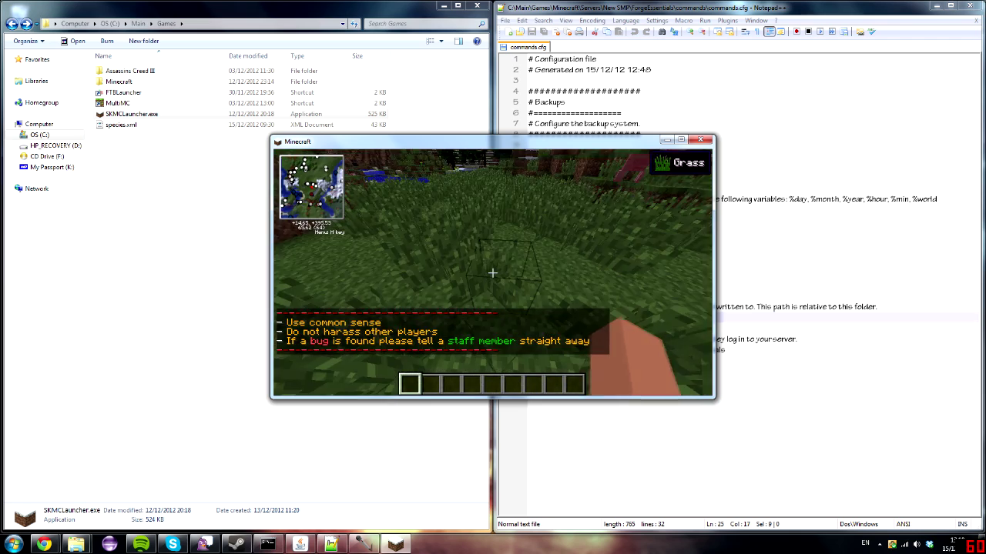
- Review the server rules in the chat history and widen the Minecraft window slightly
{"action": "key", "text": "t"}
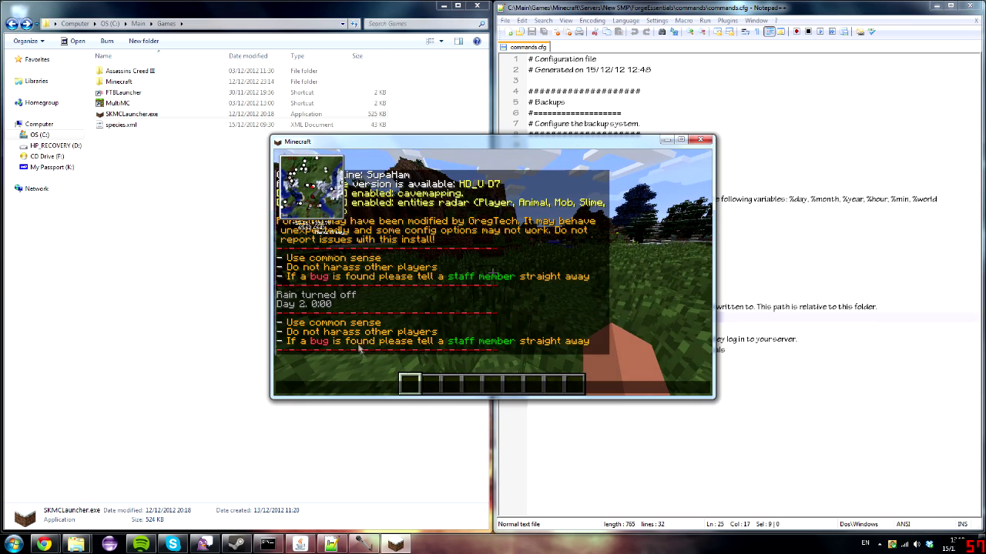
{"action": "left_click_drag", "start_coordinate": [267, 313], "coordinate": [251, 316]}
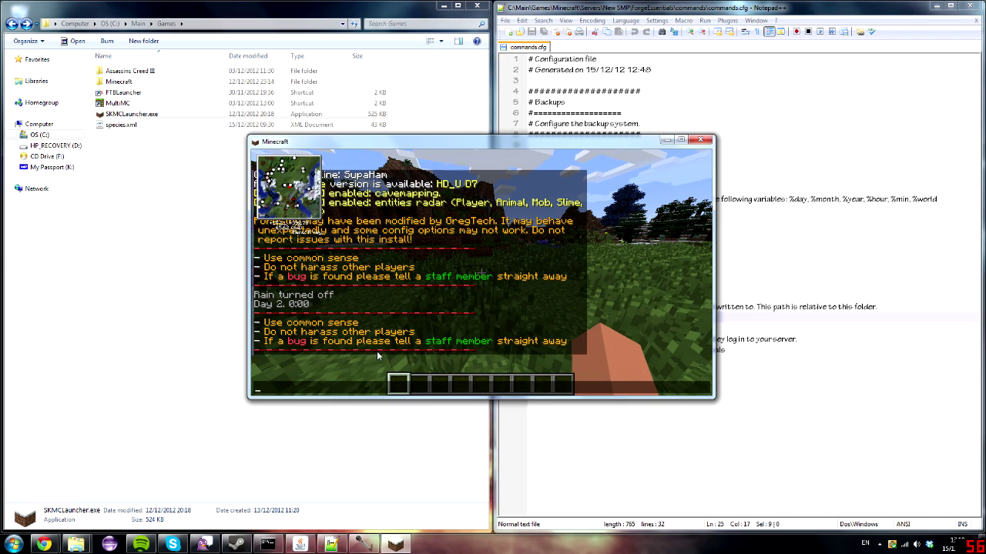
{"action": "key", "text": "Escape"}
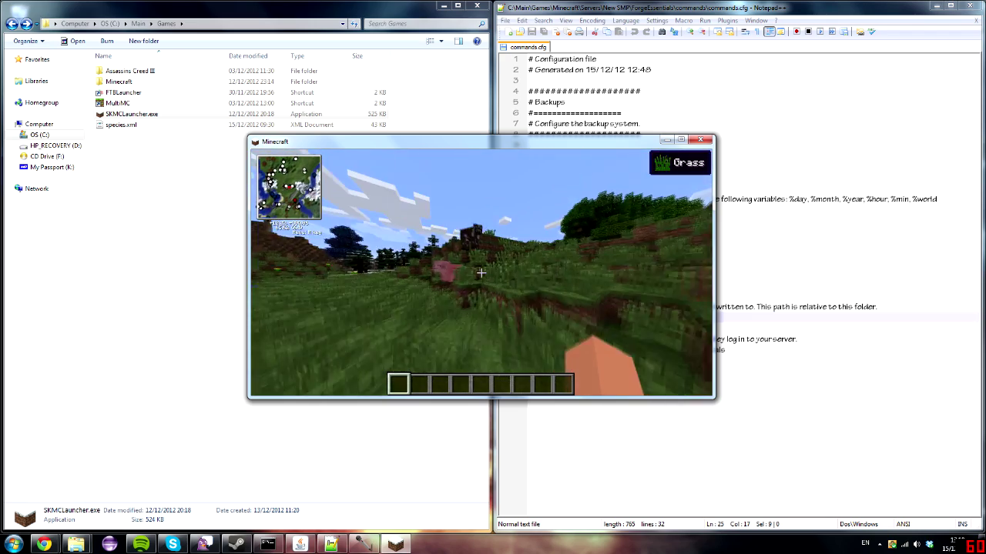
{"action": "key", "text": "t"}
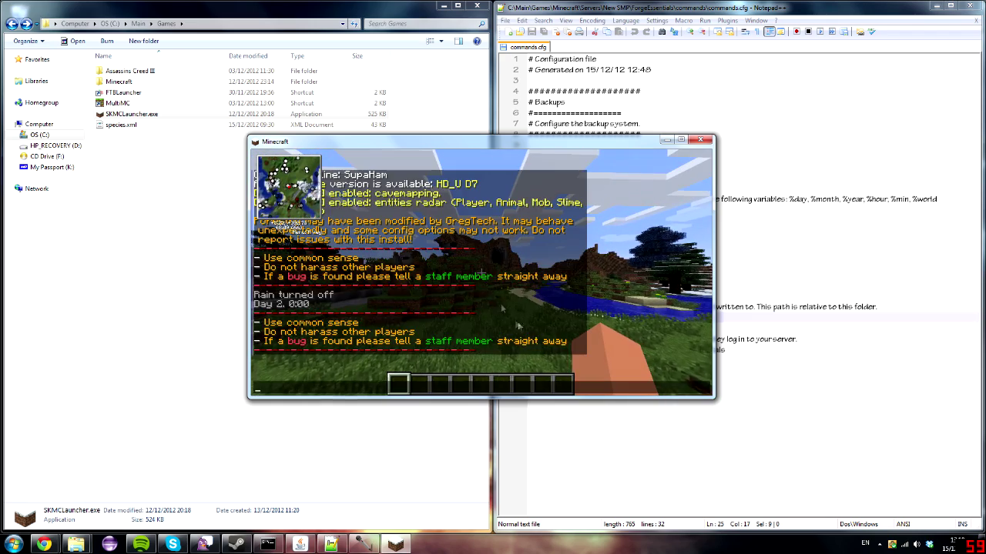
- Switch to Notepad++ and highlight the RulesFile value rules.txt, followed by the motd welcome message in commands.cfg
{"action": "key", "text": "alt+Tab"}
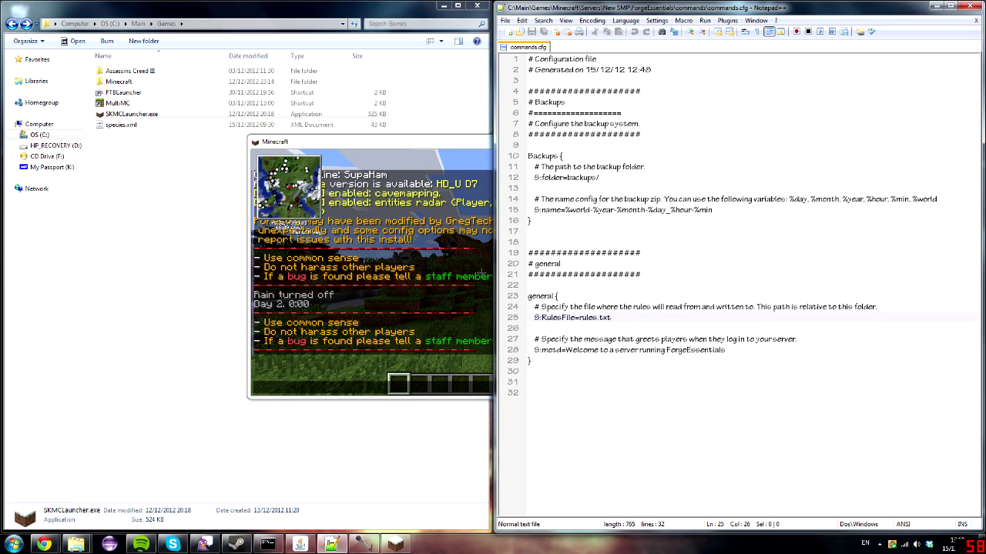
{"action": "key", "text": "shift+Left"}
{"action": "key", "text": "shift+Left"}
{"action": "key", "text": "shift+Left"}
{"action": "key", "text": "shift+Left"}
{"action": "key", "text": "shift+Left"}
{"action": "key", "text": "shift+Left"}
{"action": "key", "text": "shift+Left"}
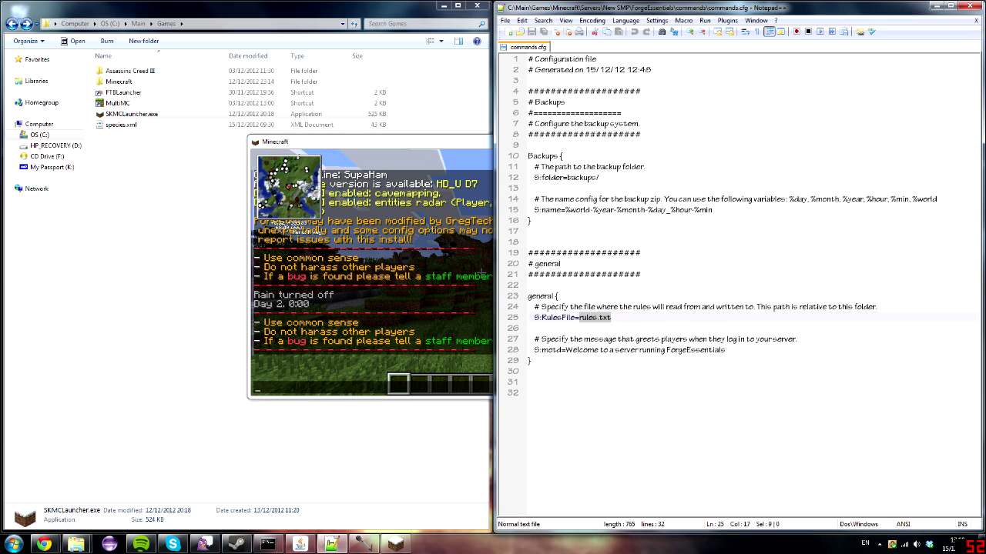
{"action": "left_click", "coordinate": [614, 349]}
{"action": "left_click_drag", "start_coordinate": [565, 350], "coordinate": [726, 350]}
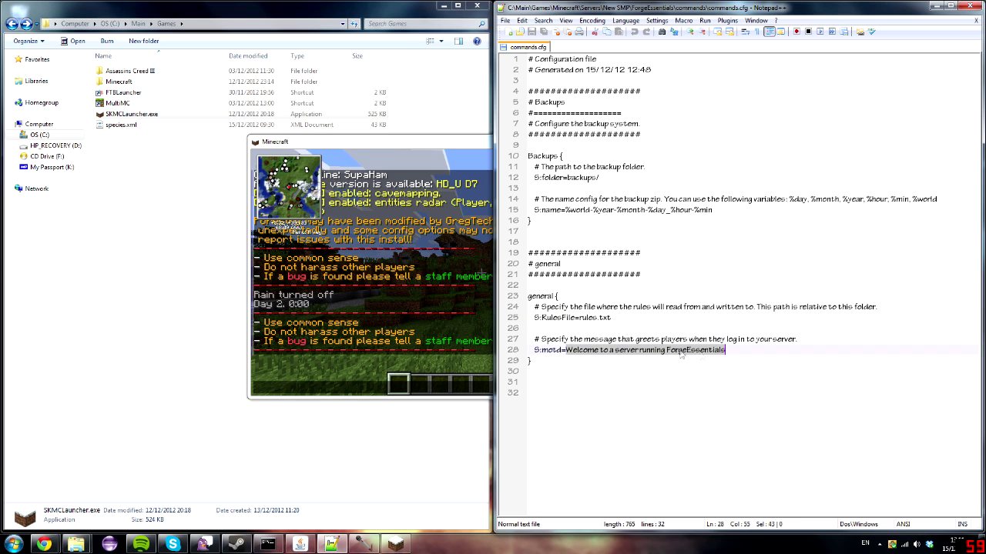
- Switch to Minecraft and maximize its window to read the login welcome message in the chat history
{"action": "key", "text": "alt+Tab"}
{"action": "key", "text": "t"}
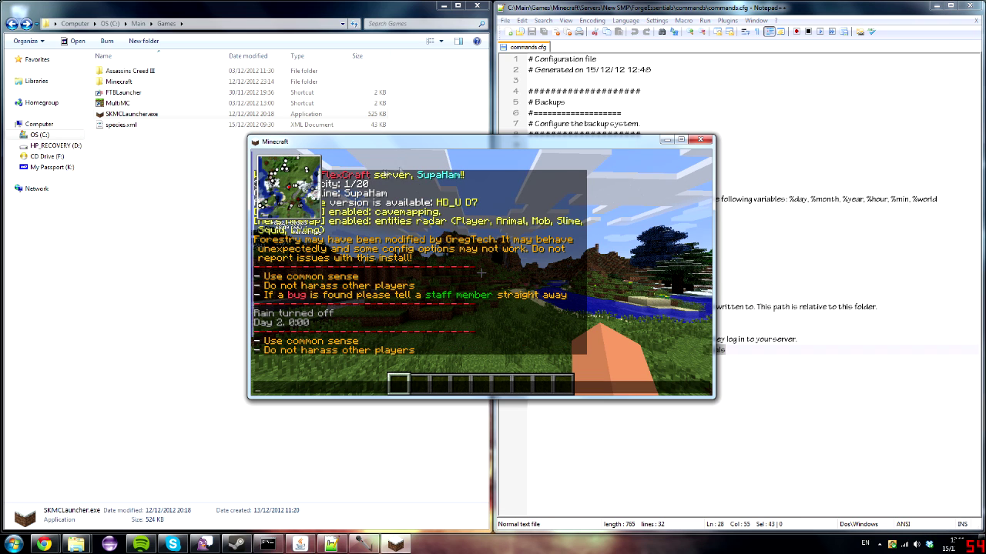
{"action": "double_click", "coordinate": [403, 146]}
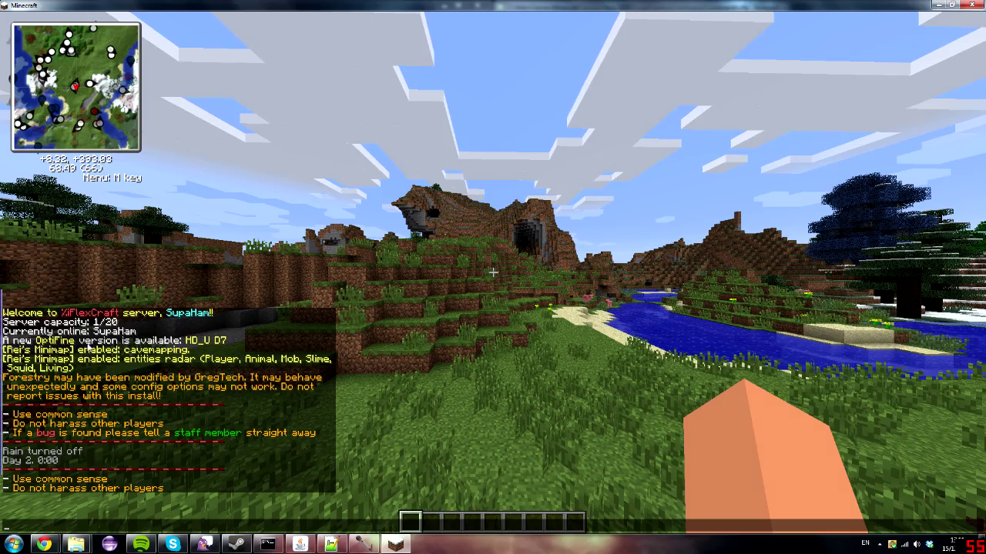
{"action": "key", "text": "Escape"}
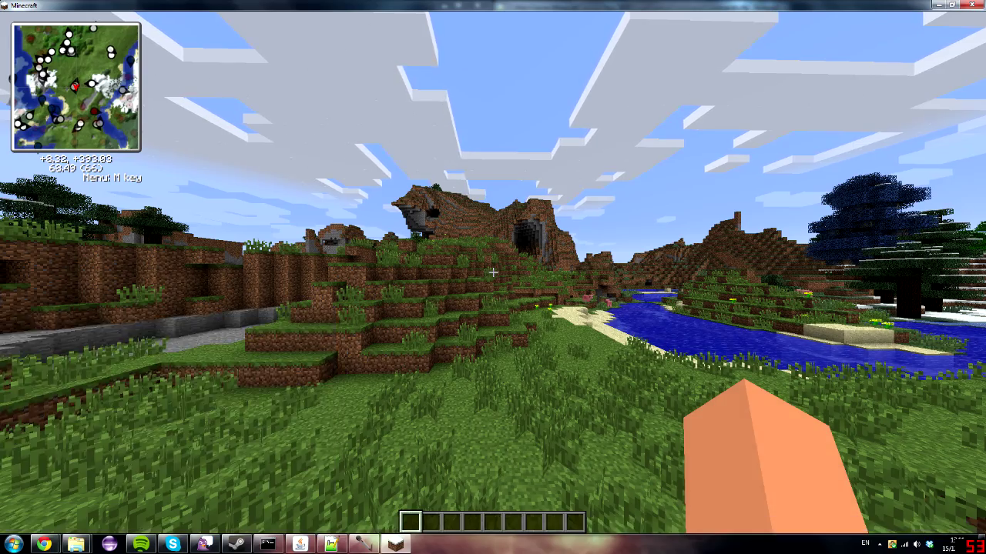
{"action": "key", "text": "Escape"}
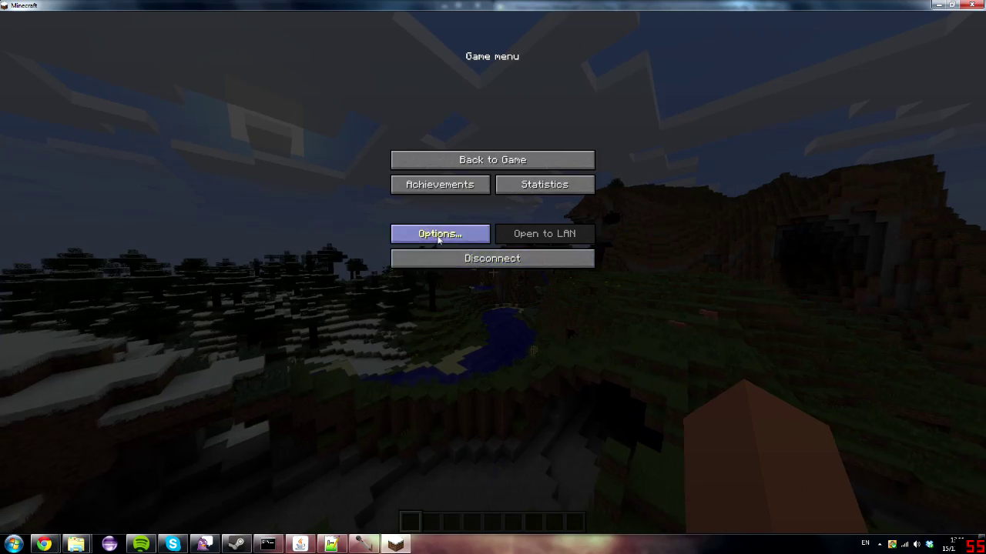
{"action": "left_click", "coordinate": [439, 231]}
{"action": "left_click", "coordinate": [500, 108]}
{"action": "left_click", "coordinate": [490, 280]}
{"action": "key", "text": "Escape"}
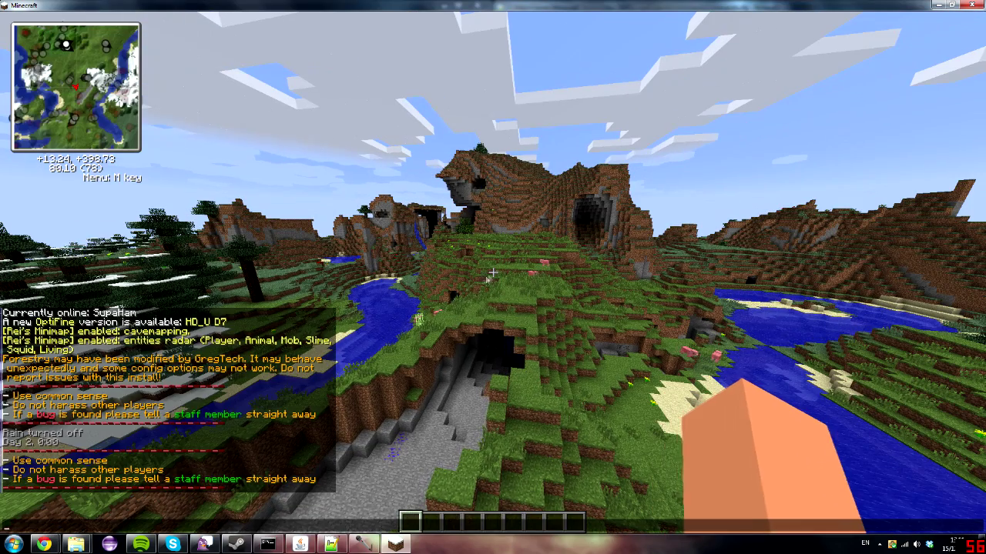
- Restore the Minecraft window to its smaller size and run /motd in the chat to show the welcome message
{"action": "key", "text": "F11"}
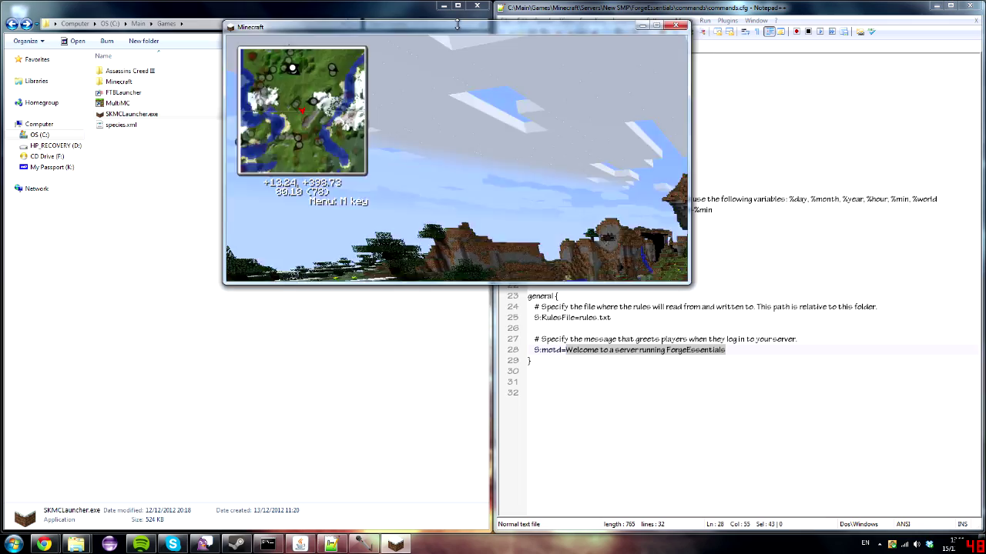
{"action": "left_click_drag", "start_coordinate": [422, 80], "coordinate": [410, 78]}
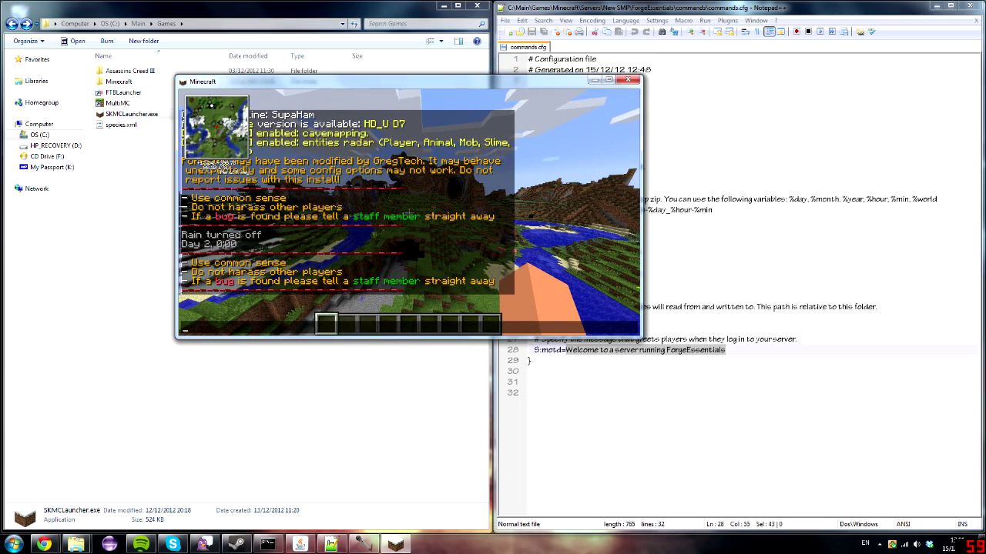
{"action": "type", "text": "motd"}
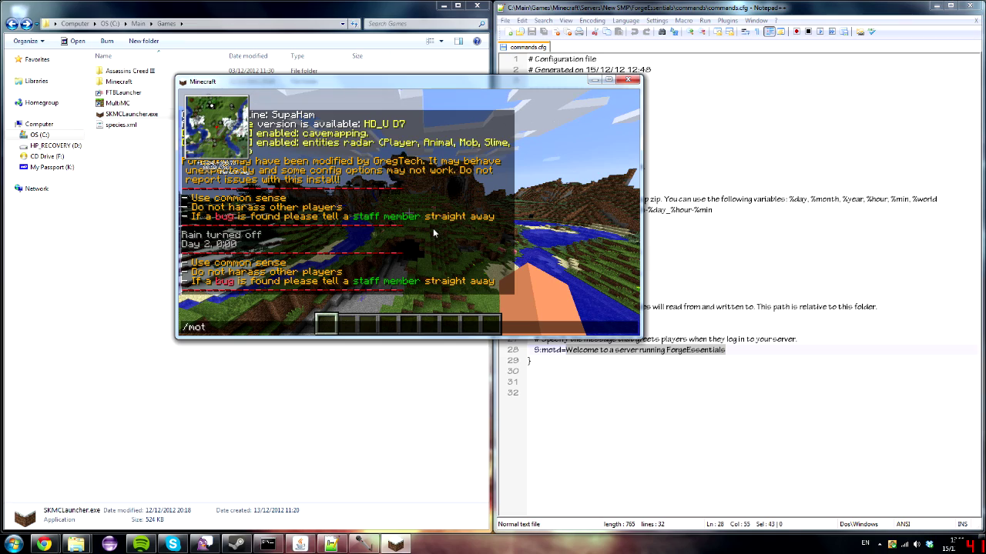
{"action": "key", "text": "Return"}
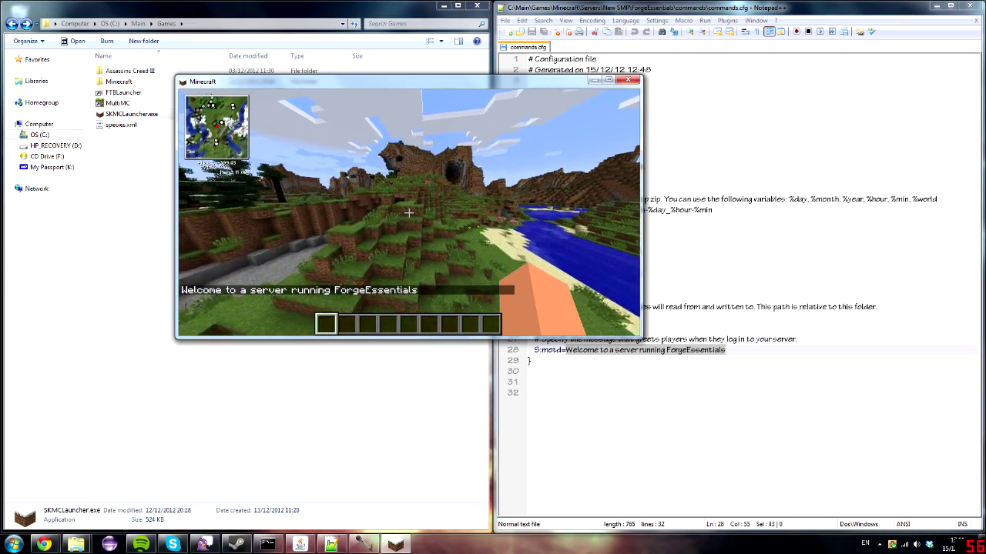
{"action": "key", "text": "t"}
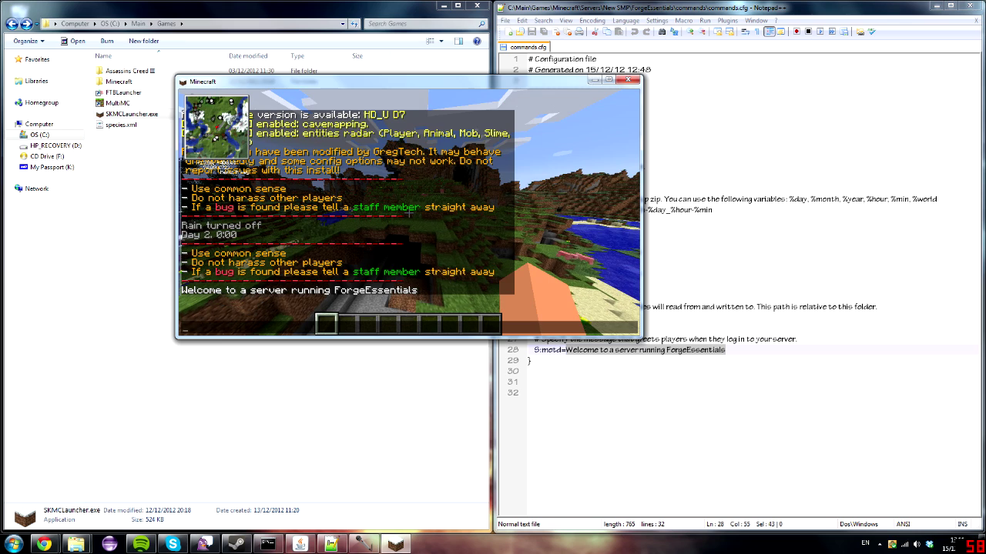
- Minimize Minecraft, change the motd message in commands.cfg to "Welcome to my server", save the file and close Notepad++
{"action": "left_click", "coordinate": [594, 79]}
{"action": "left_click_drag", "start_coordinate": [725, 350], "coordinate": [618, 349]}
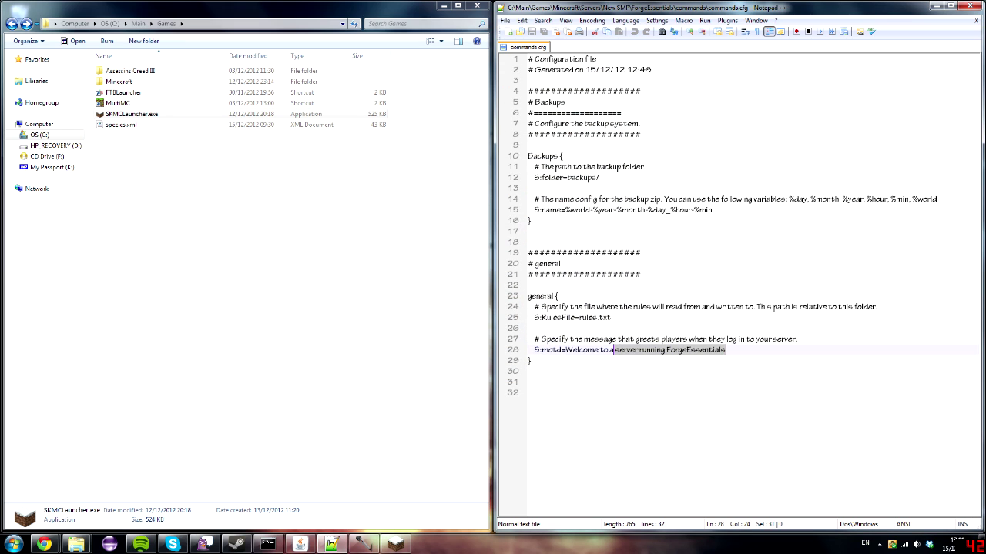
{"action": "type", "text": "my se"}
{"action": "key", "text": "ctrl+s"}
{"action": "key", "text": "ctrl+w"}
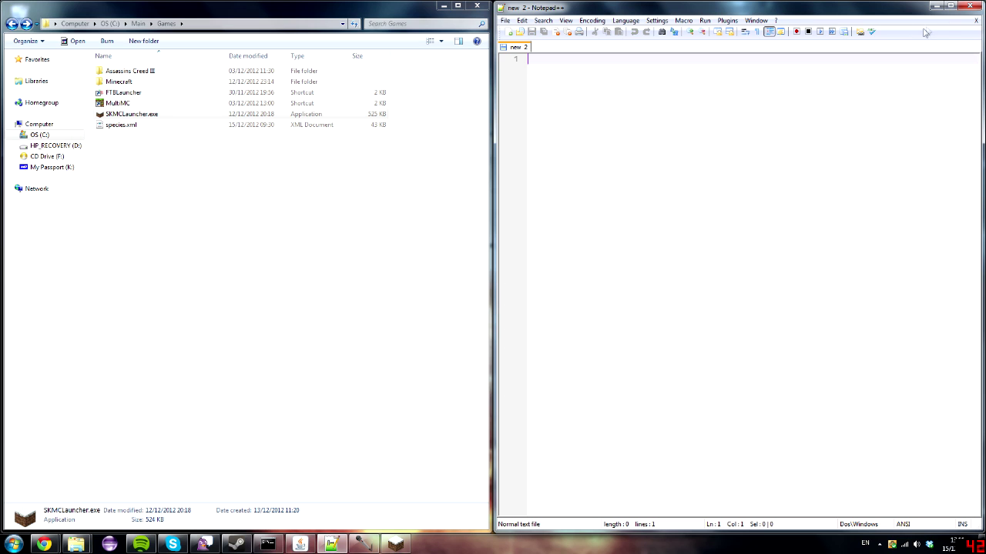
{"action": "left_click", "coordinate": [964, 8]}
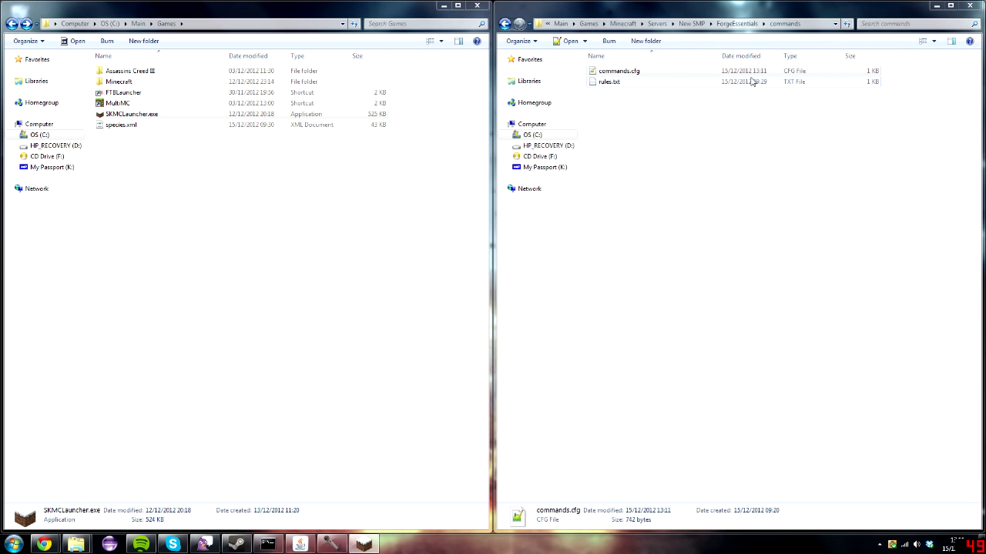
- Open rules.txt from the commands folder, maximize its window and highlight the "Do not harass other players" rule
{"action": "left_click", "coordinate": [751, 81]}
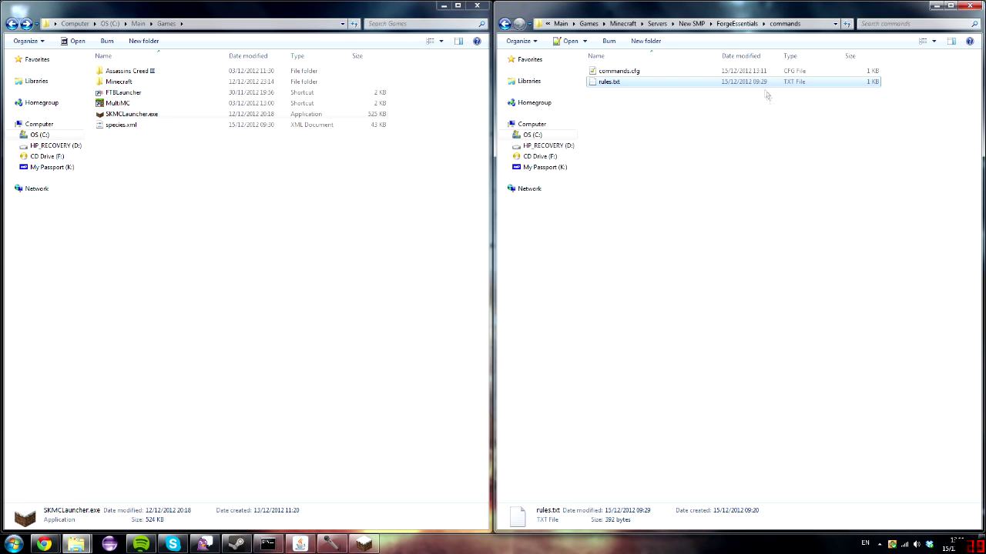
{"action": "left_click", "coordinate": [775, 109]}
{"action": "left_click_drag", "start_coordinate": [828, 119], "coordinate": [663, 85]}
{"action": "left_click_drag", "start_coordinate": [901, 111], "coordinate": [871, 81]}
{"action": "double_click", "coordinate": [872, 81]}
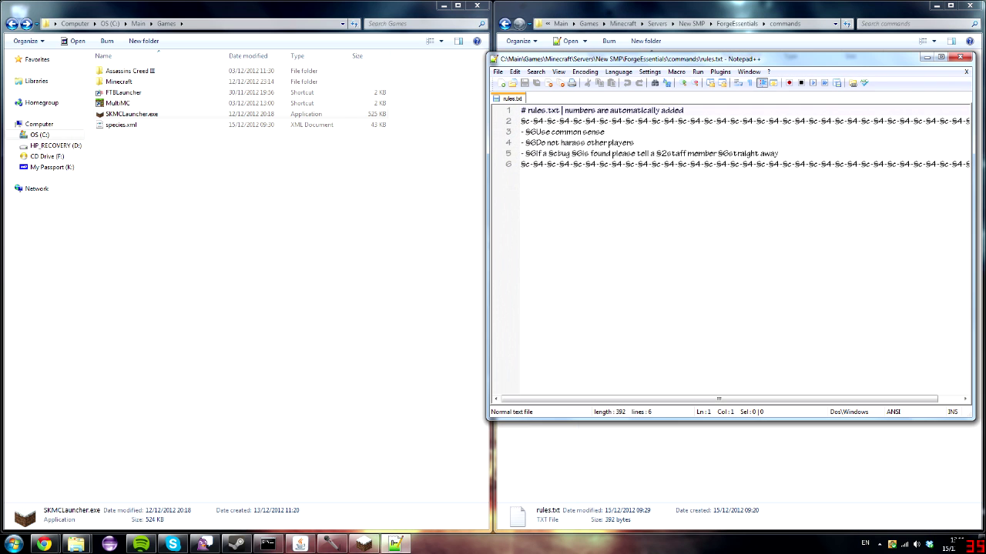
{"action": "double_click", "coordinate": [653, 61]}
{"action": "key", "text": "ctrl+End"}
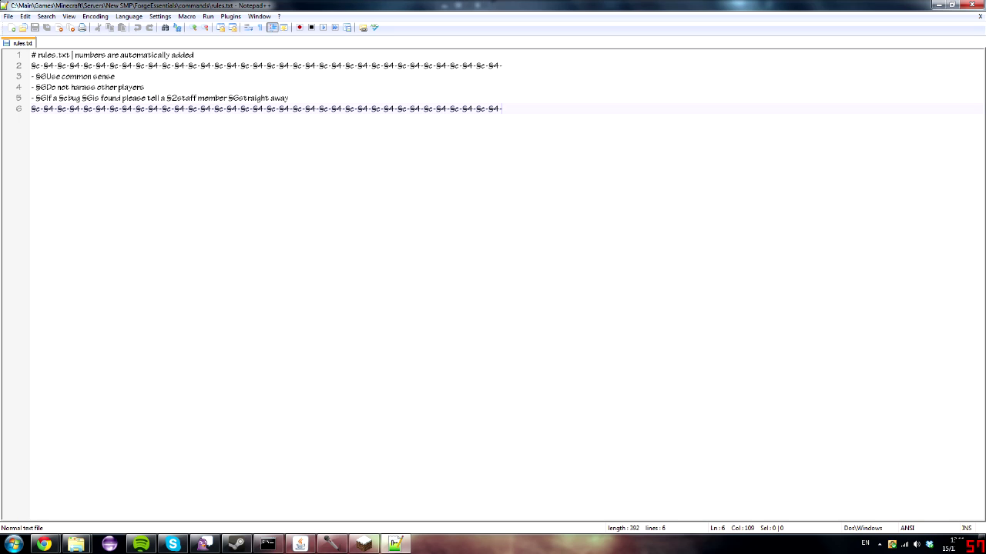
{"action": "left_click_drag", "start_coordinate": [96, 87], "coordinate": [144, 87]}
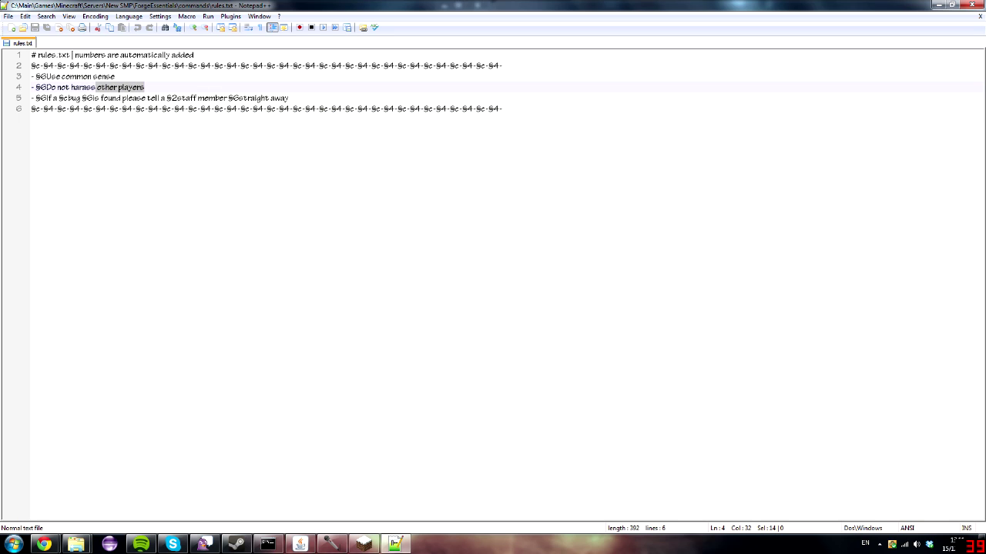
{"action": "triple_click", "coordinate": [118, 88]}
{"action": "left_click", "coordinate": [501, 109]}
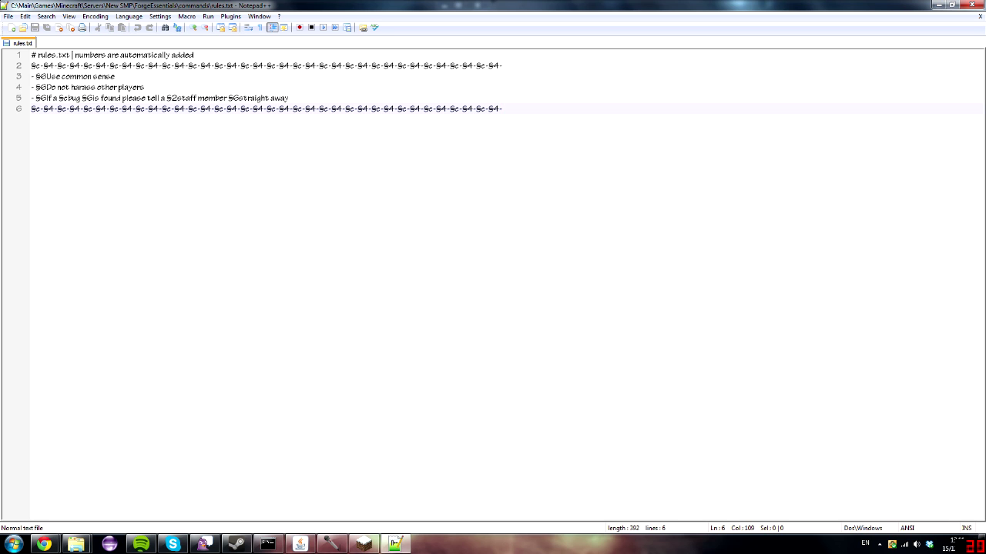
- Switch to Chrome and open minecraftwiki.net in a new incognito tab
{"action": "mouse_move", "coordinate": [52, 543]}
{"action": "left_click", "coordinate": [179, 485]}
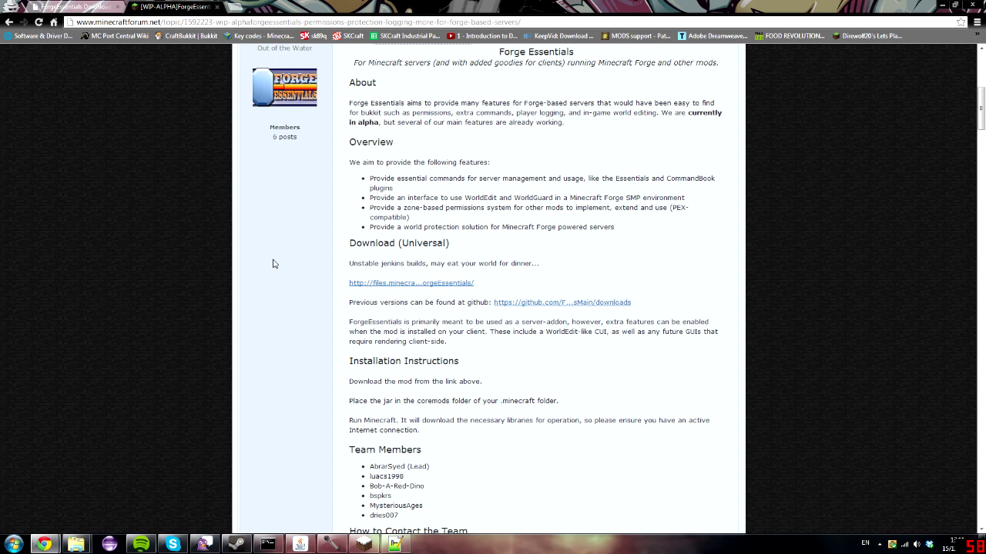
{"action": "key", "text": "ctrl+shift+n"}
{"action": "type", "text": "minecraft"}
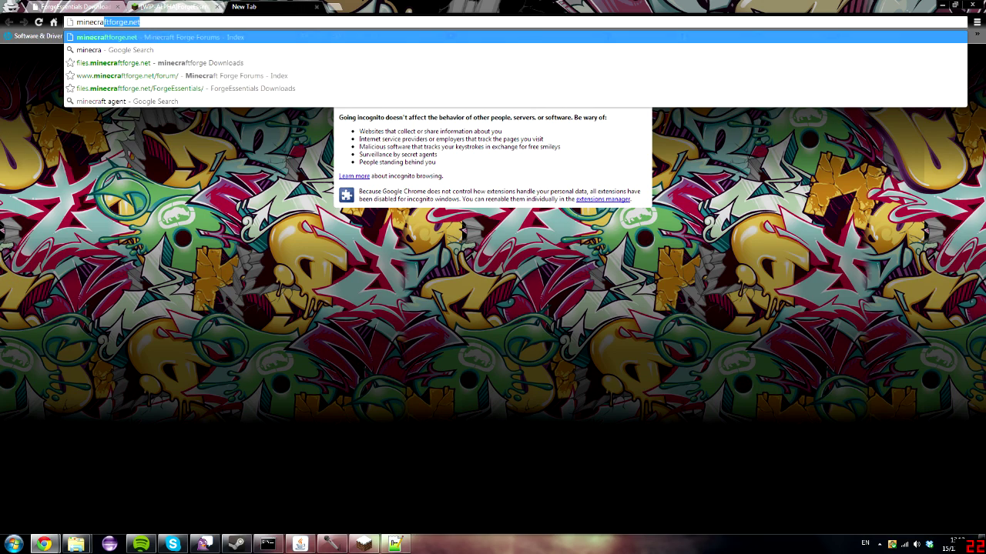
{"action": "type", "text": ".n"}
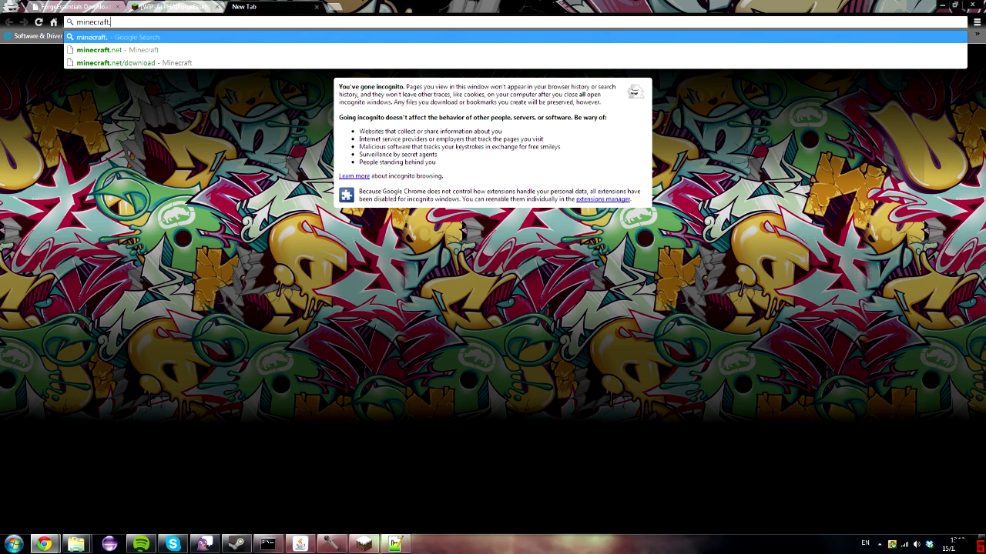
{"action": "key", "text": "BackSpace"}
{"action": "type", "text": "wiki.net"}
{"action": "key", "text": "Return"}
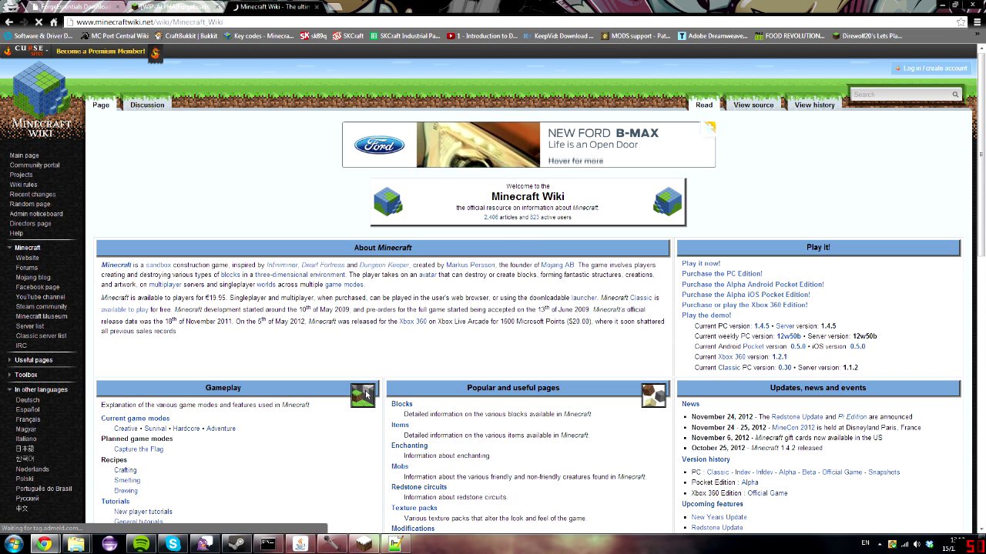
- Search google.co.uk for "minecraft color codes" and open the Minecraft Wiki page on formatting codes
{"action": "key", "text": "ctrl+l"}
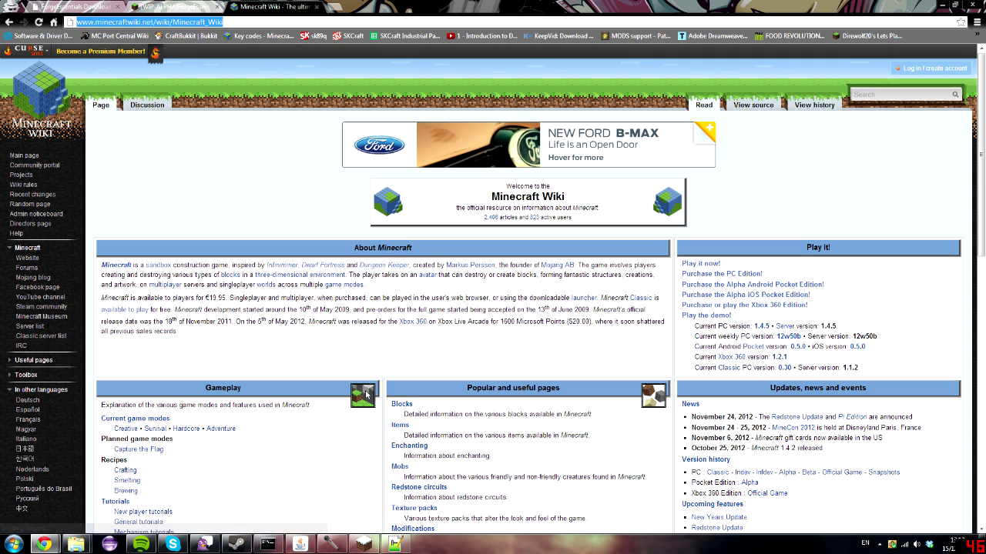
{"action": "type", "text": "google.co.uk"}
{"action": "key", "text": "Return"}
{"action": "type", "text": "miencraf"}
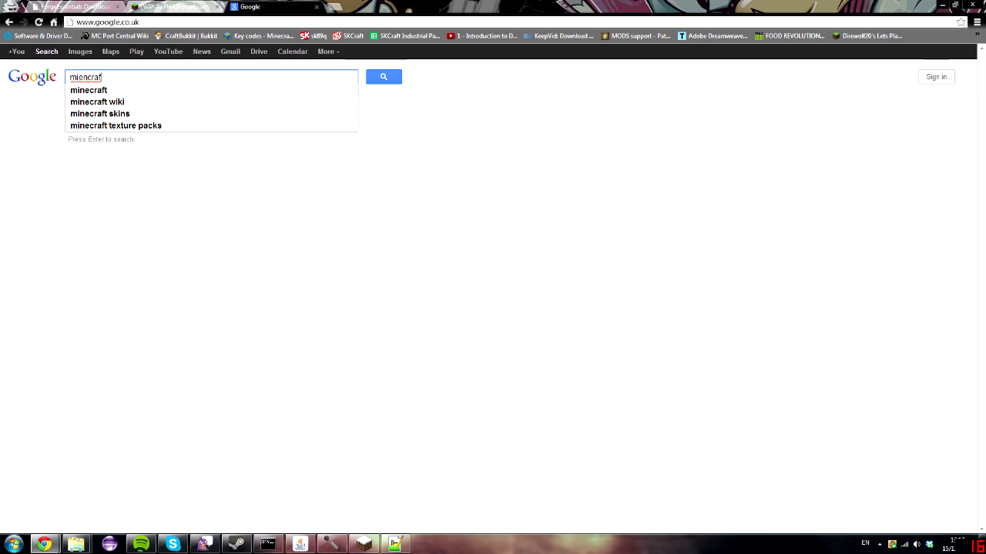
{"action": "key", "text": "ctrl+a"}
{"action": "key", "text": "BackSpace"}
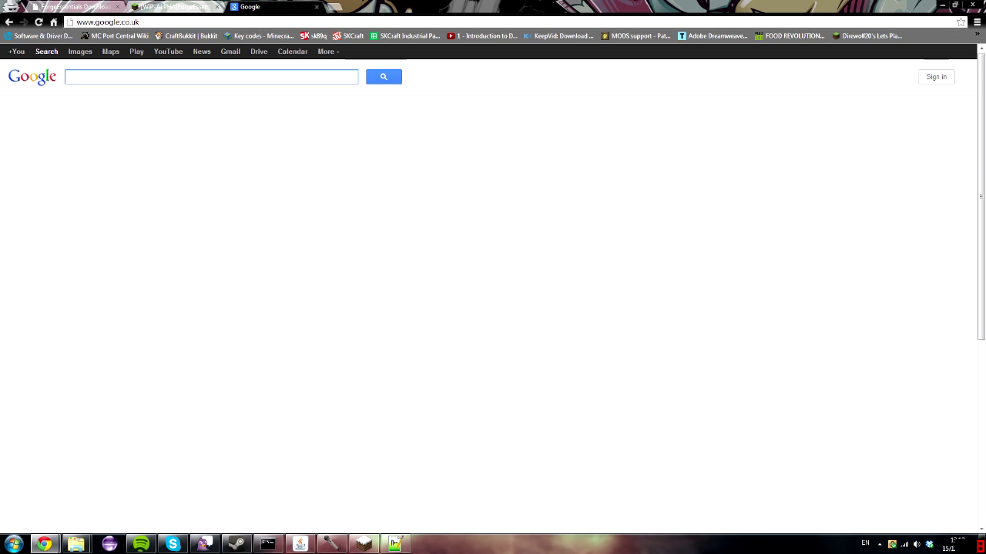
{"action": "type", "text": "minecraft color"}
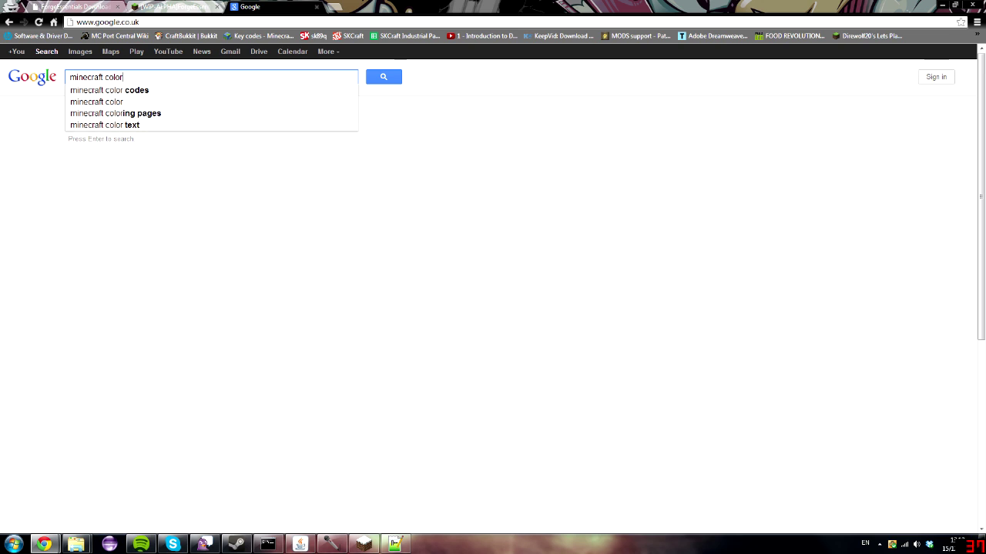
{"action": "key", "text": "Down"}
{"action": "key", "text": "Return"}
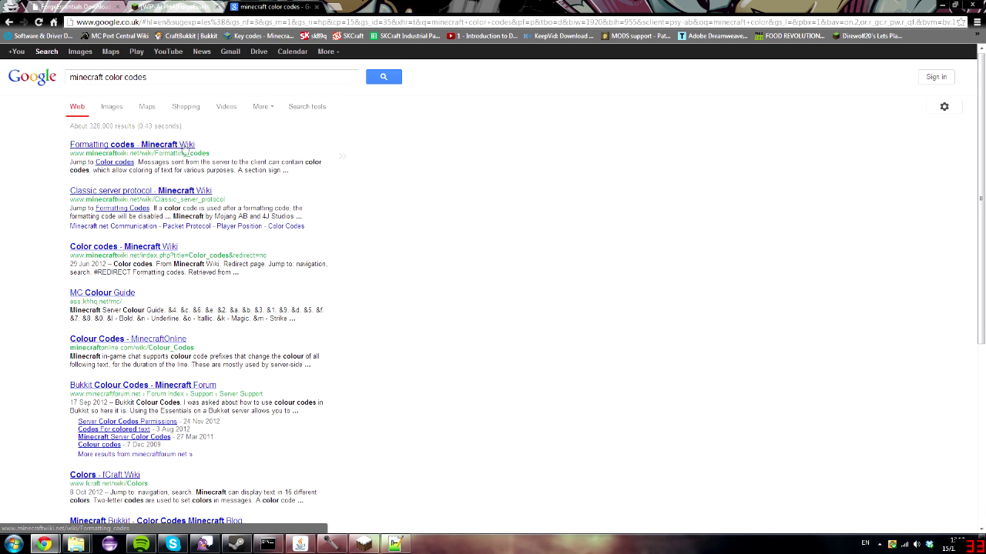
{"action": "left_click", "coordinate": [184, 146]}
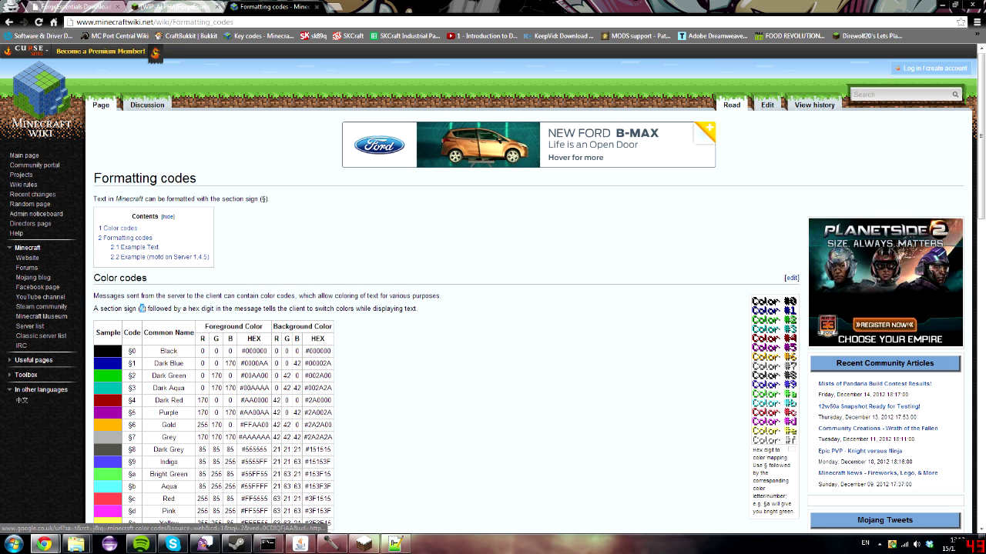
- Close rules.txt in Notepad++ and go to the permissions folder inside ForgeEssentials in Windows Explorer
{"action": "left_click", "coordinate": [397, 545]}
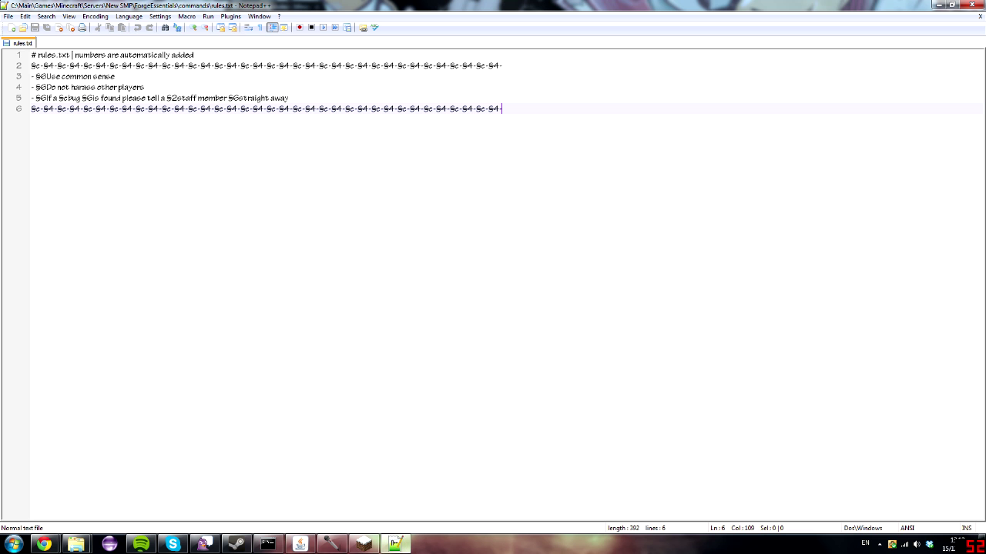
{"action": "left_click", "coordinate": [971, 5]}
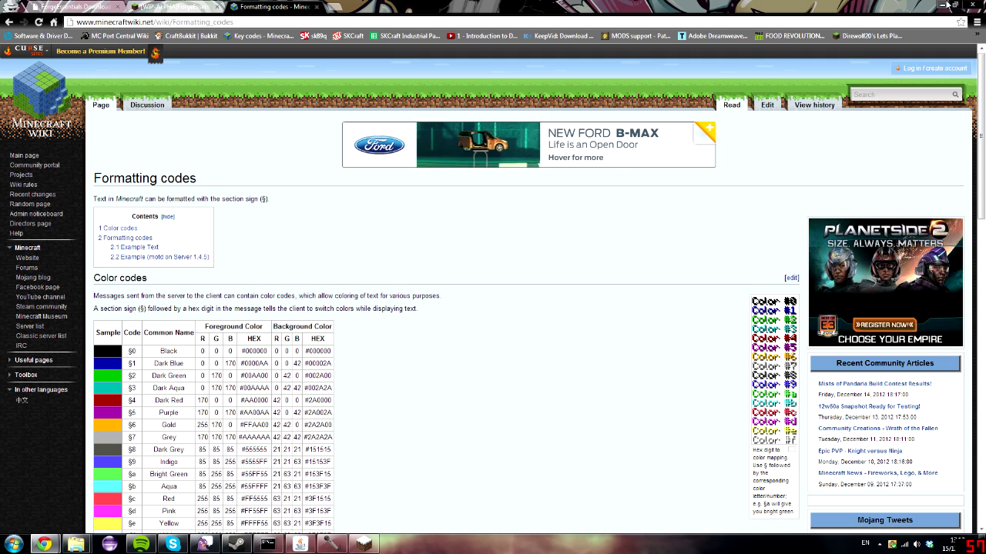
{"action": "left_click", "coordinate": [74, 545]}
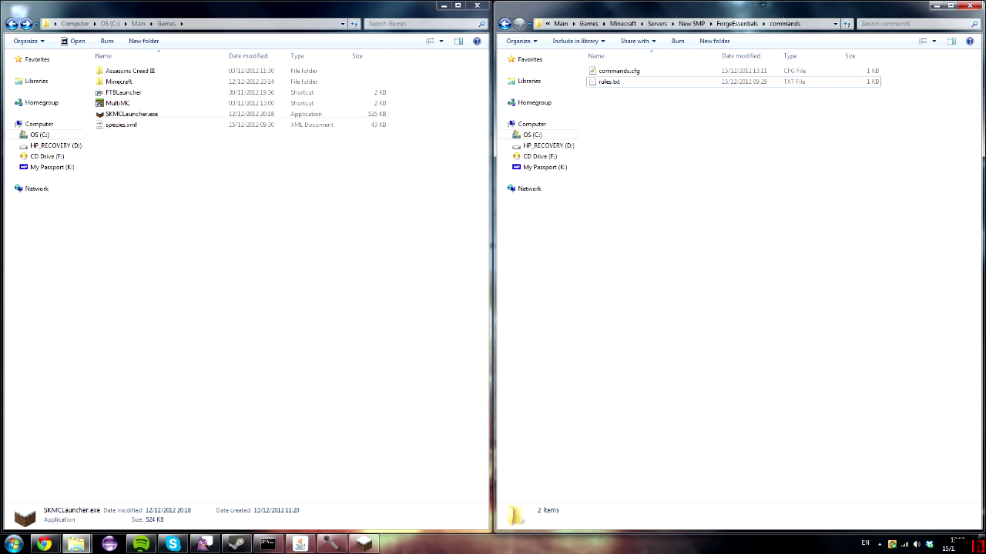
{"action": "left_click", "coordinate": [737, 23]}
{"action": "double_click", "coordinate": [725, 83]}
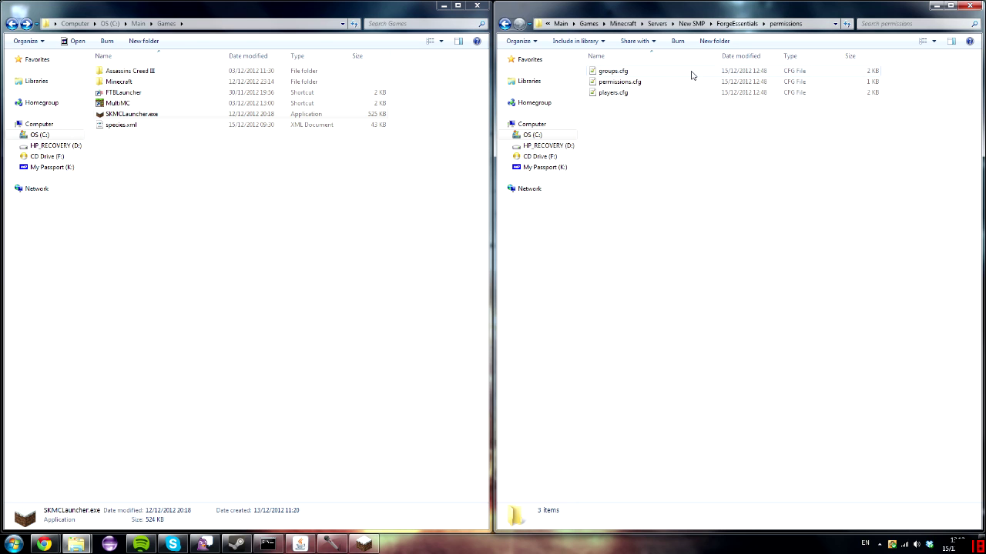
- Open groups.cfg and highlight the Owners group's chatPrefix value §6[OWNER]§f
{"action": "double_click", "coordinate": [692, 73]}
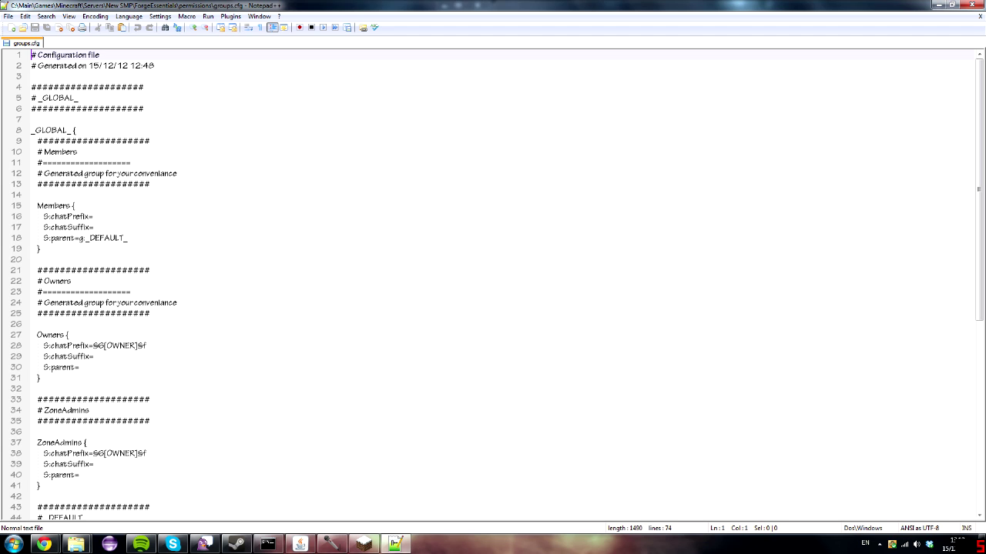
{"action": "scroll", "coordinate": [493, 285], "scroll_direction": "down", "scroll_amount": 2}
{"action": "left_click", "coordinate": [94, 292]}
{"action": "left_click", "coordinate": [146, 281]}
{"action": "left_click_drag", "start_coordinate": [146, 281], "coordinate": [103, 281]}
{"action": "key", "text": "shift+Left"}
{"action": "key", "text": "shift+Left"}
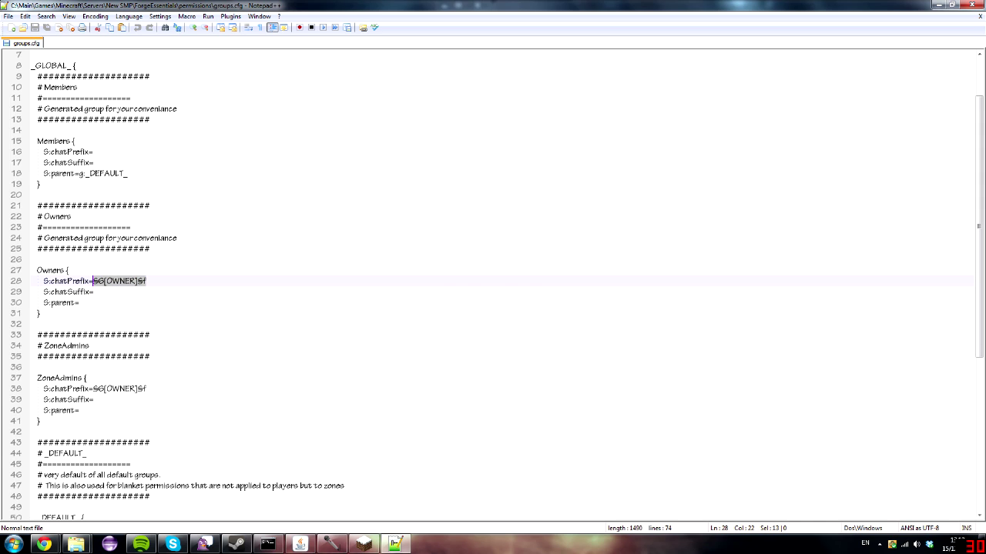
{"action": "left_click", "coordinate": [117, 283]}
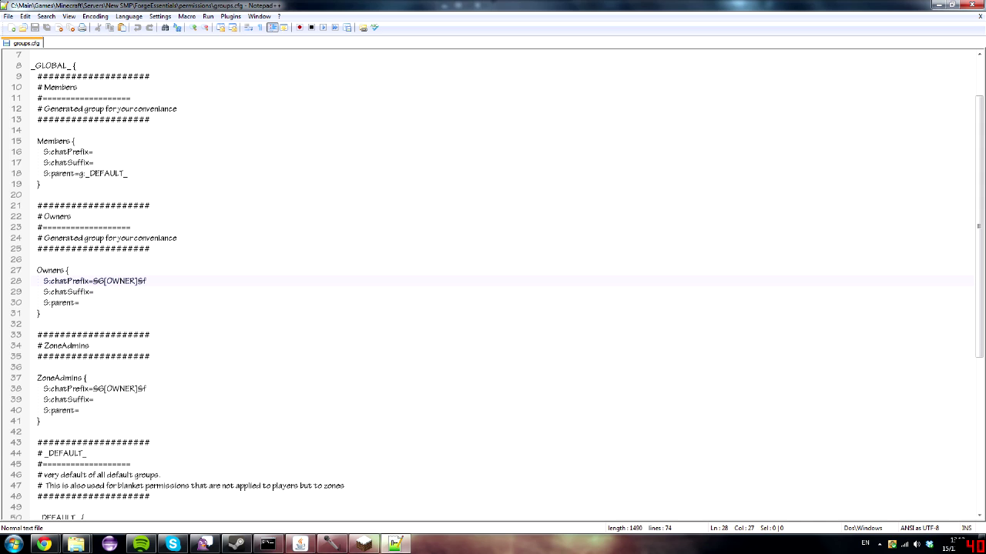
{"action": "left_click", "coordinate": [106, 281]}
- Review the ZoneAdmins, _DEFAULT_ and _PROMOTION_LADDERS_ sections of groups.cfg and close the file
{"action": "scroll", "coordinate": [106, 281], "scroll_direction": "down", "scroll_amount": 3}
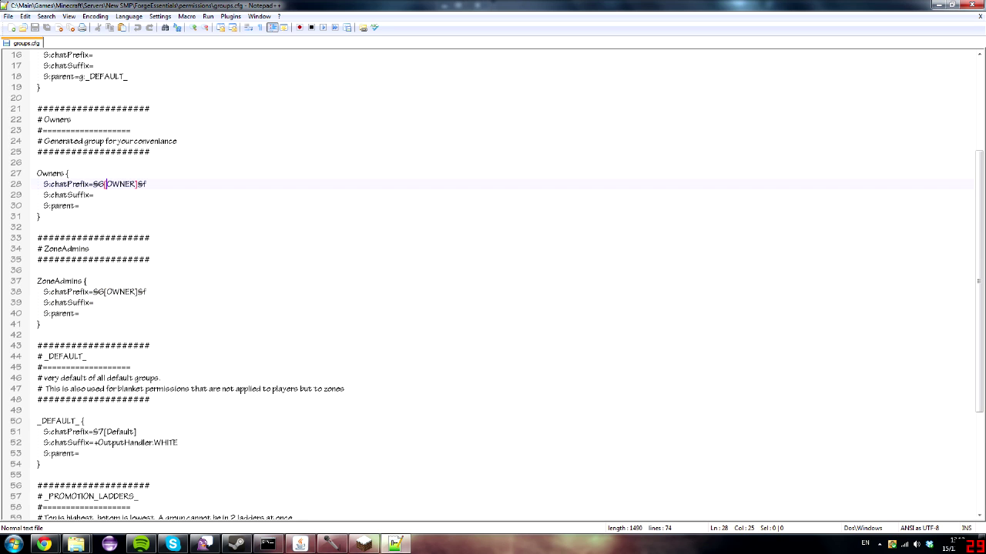
{"action": "scroll", "coordinate": [492, 285], "scroll_direction": "down", "scroll_amount": 2}
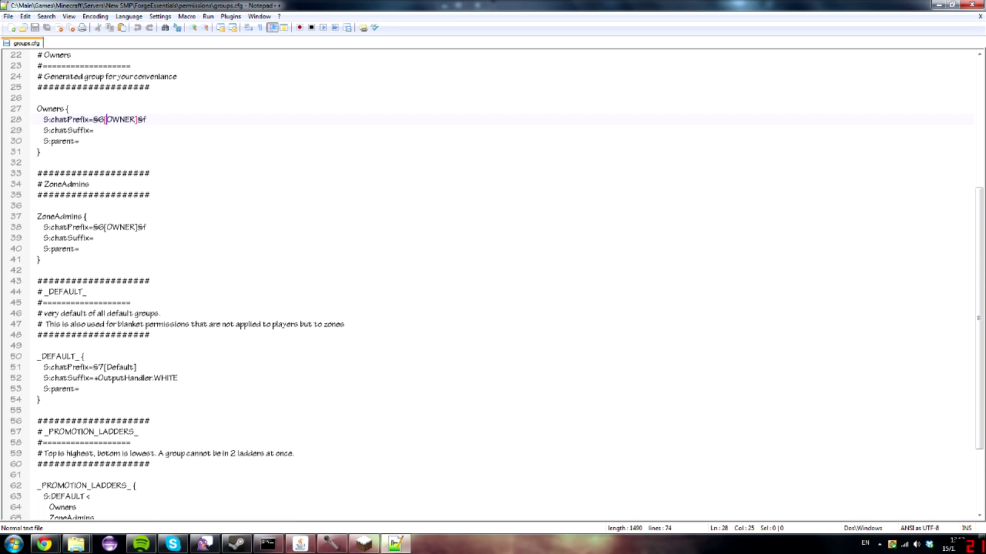
{"action": "scroll", "coordinate": [492, 285], "scroll_direction": "down", "scroll_amount": 4}
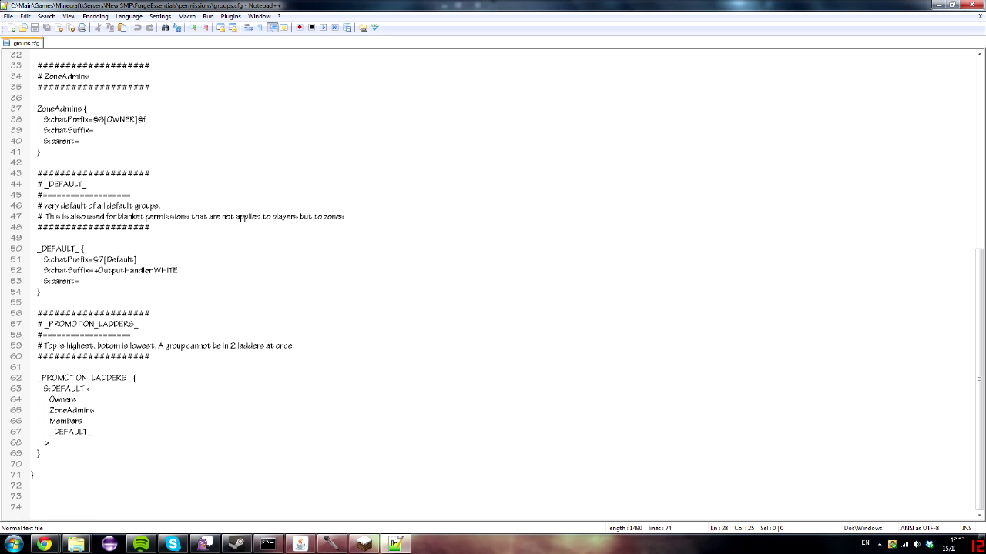
{"action": "scroll", "coordinate": [492, 285], "scroll_direction": "up", "scroll_amount": 10}
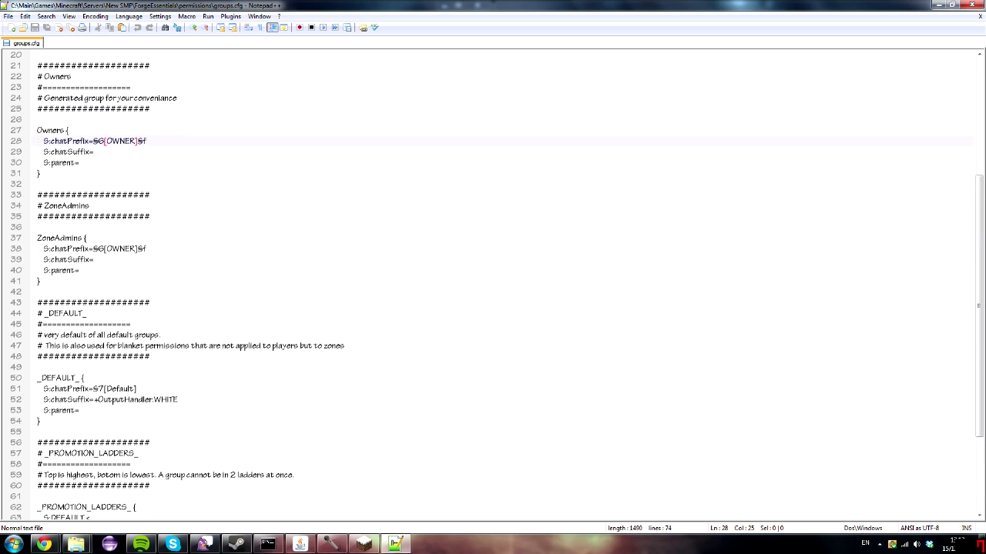
{"action": "key", "text": "alt+F4"}
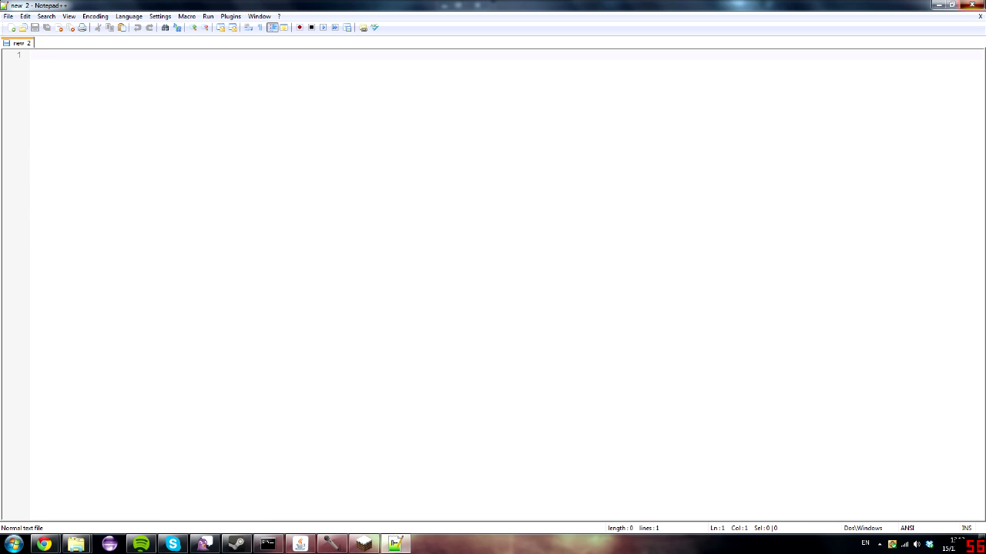
- Open players.cfg, review the prefix and group settings of each player entry, and close Notepad++
{"action": "double_click", "coordinate": [653, 94]}
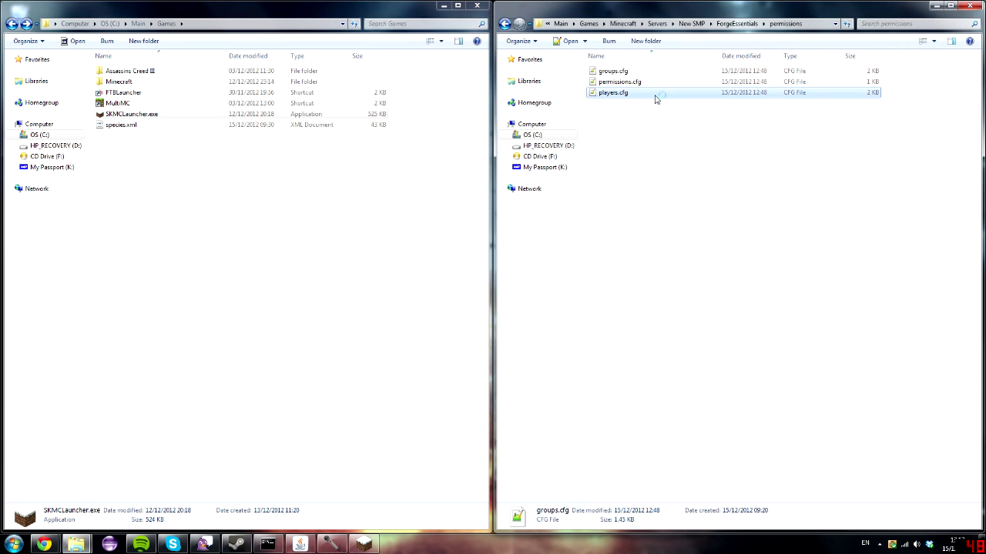
{"action": "scroll", "coordinate": [493, 285], "scroll_direction": "down", "scroll_amount": 6}
{"action": "scroll", "coordinate": [493, 285], "scroll_direction": "down", "scroll_amount": 3}
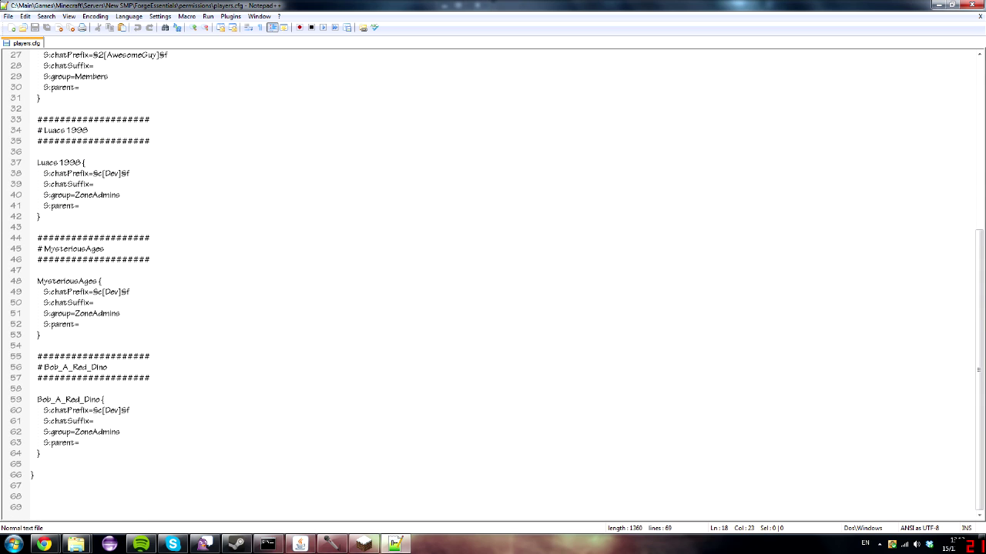
{"action": "scroll", "coordinate": [492, 285], "scroll_direction": "up", "scroll_amount": 9}
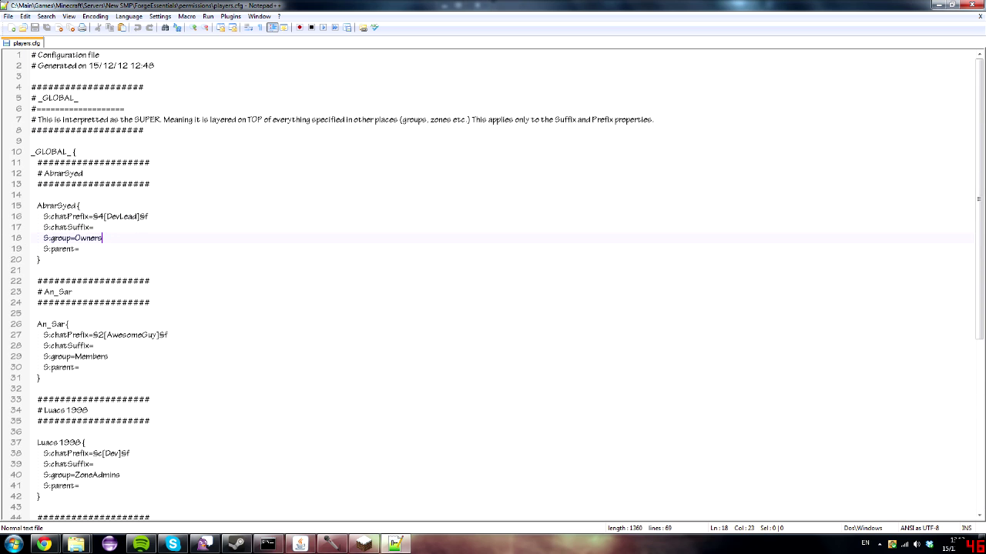
{"action": "key", "text": "ctrl+w"}
{"action": "left_click", "coordinate": [972, 4]}
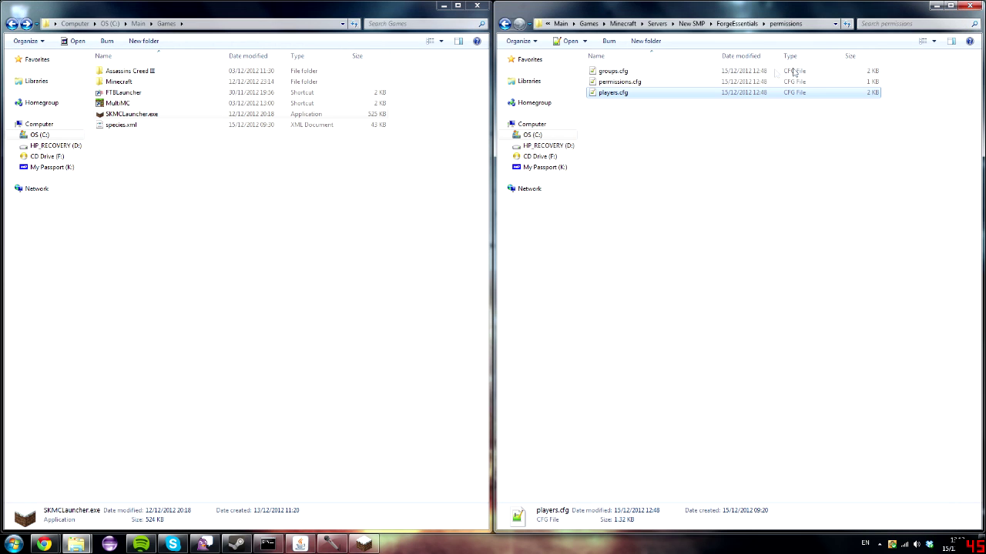
- Open permissions.cfg from the permissions folder
{"action": "double_click", "coordinate": [714, 82]}
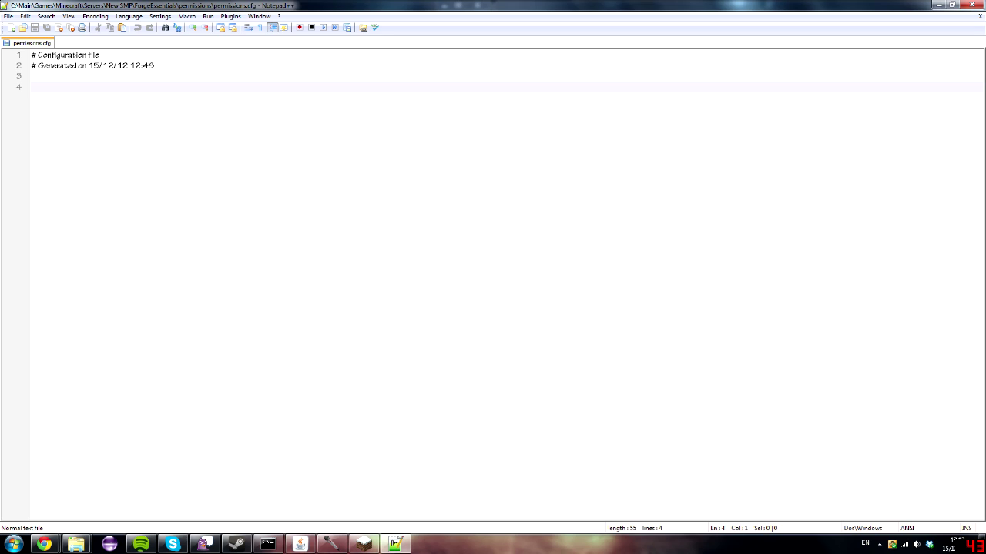
- Close permissions.cfg and Notepad++, go up to the ForgeEssentials folder and open chat.cfg
{"action": "left_click", "coordinate": [980, 15]}
{"action": "left_click", "coordinate": [972, 4]}
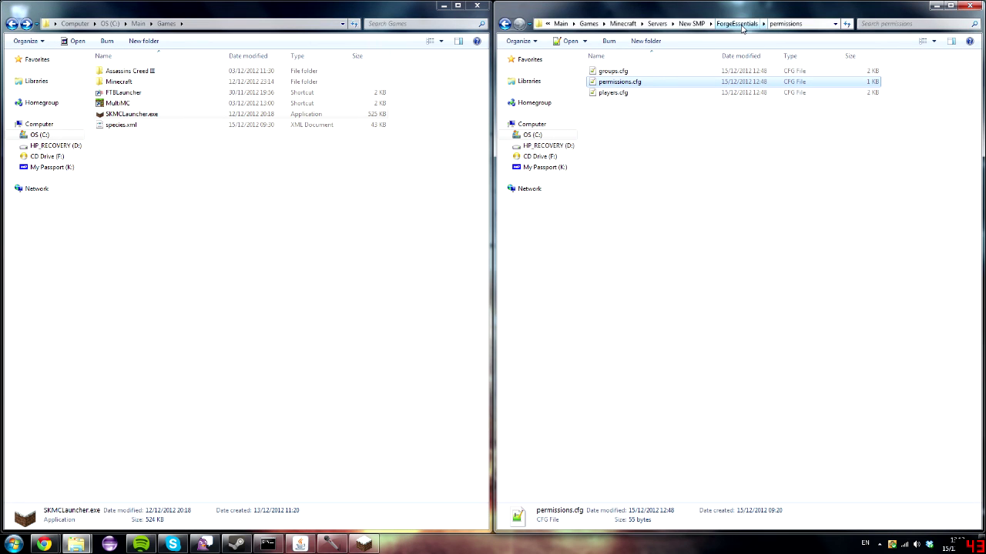
{"action": "left_click", "coordinate": [737, 24]}
{"action": "double_click", "coordinate": [737, 94]}
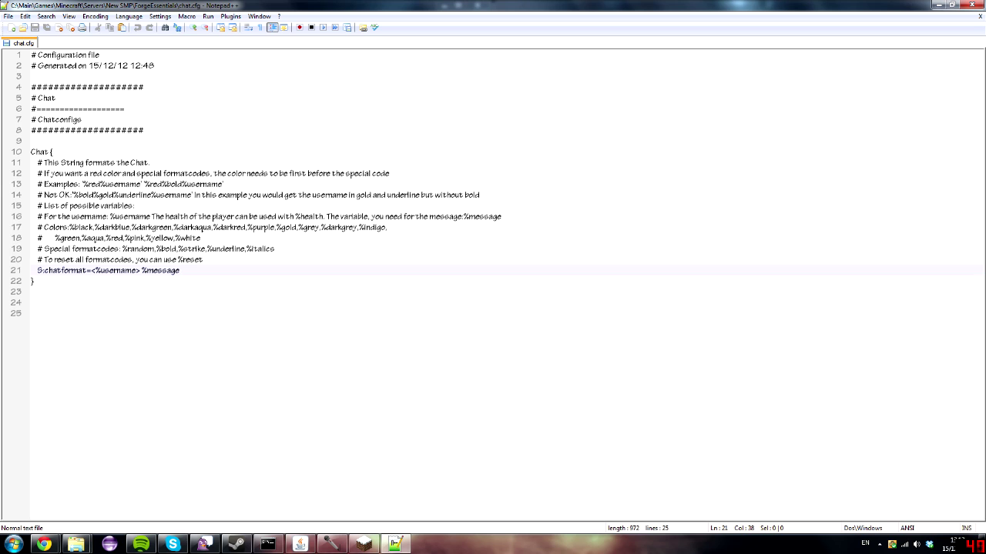
- Review the format codes, colours and variables listed in chat.cfg, including %message and its use in the chatformat line
{"action": "left_click_drag", "start_coordinate": [38, 281], "coordinate": [31, 227]}
{"action": "left_click_drag", "start_coordinate": [77, 316], "coordinate": [109, 205]}
{"action": "left_click", "coordinate": [204, 260]}
{"action": "left_click_drag", "start_coordinate": [202, 260], "coordinate": [276, 247]}
{"action": "left_click", "coordinate": [97, 218]}
{"action": "left_click_drag", "start_coordinate": [201, 239], "coordinate": [387, 227]}
{"action": "left_click", "coordinate": [490, 216]}
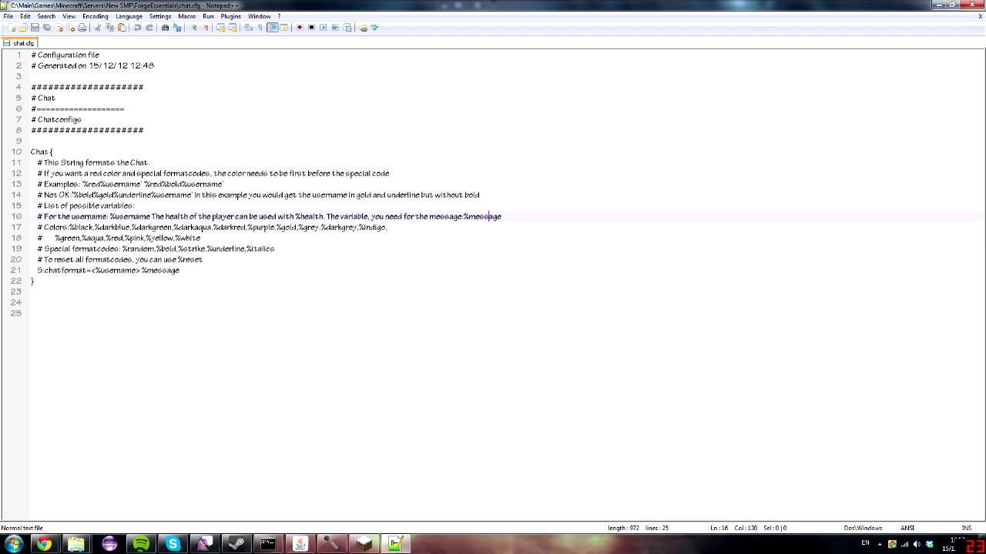
{"action": "left_click", "coordinate": [135, 206]}
{"action": "left_click_drag", "start_coordinate": [463, 216], "coordinate": [502, 216]}
{"action": "left_click_drag", "start_coordinate": [181, 271], "coordinate": [153, 270]}
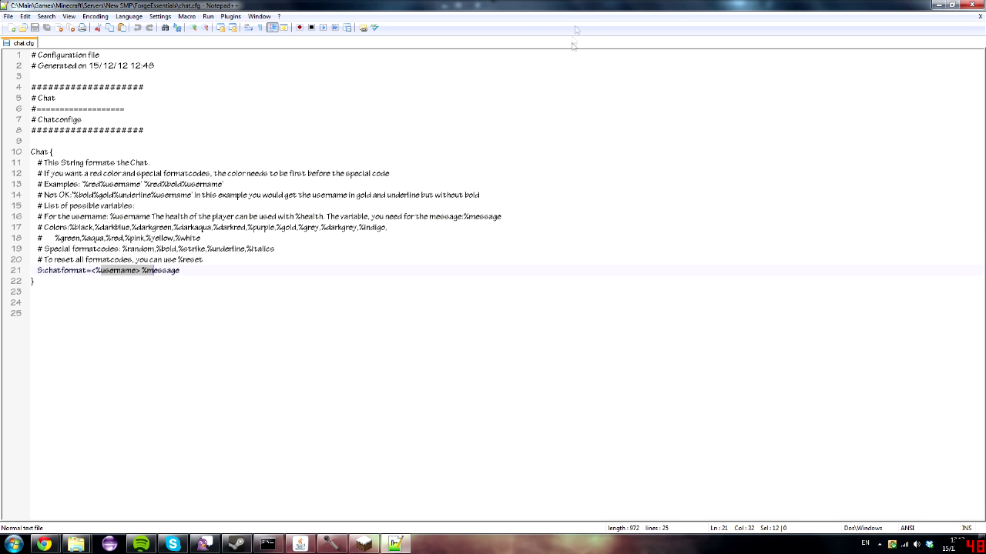
- Close chat.cfg and Notepad++, and open core.cfg from the ForgeEssentials folder
{"action": "left_click", "coordinate": [979, 15]}
{"action": "left_click", "coordinate": [972, 5]}
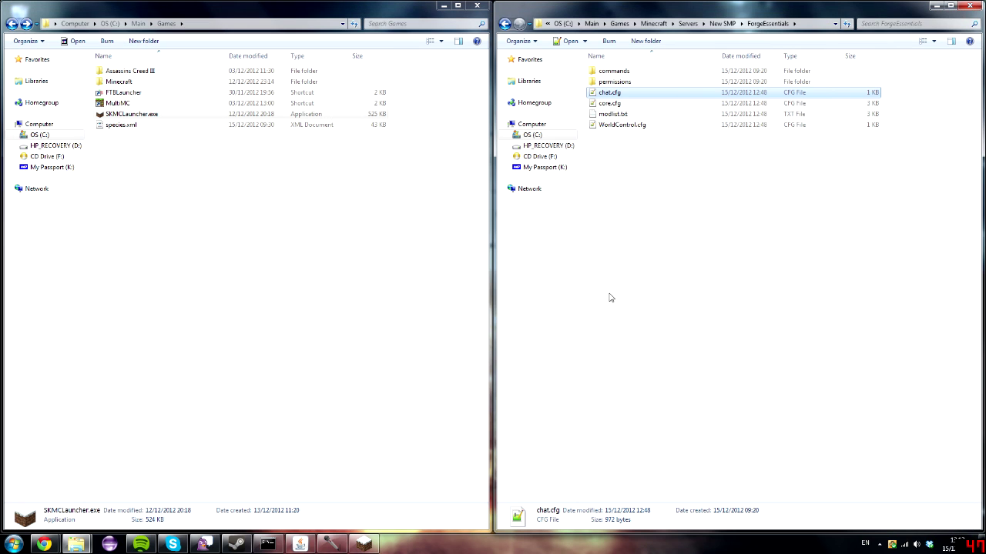
{"action": "double_click", "coordinate": [669, 103]}
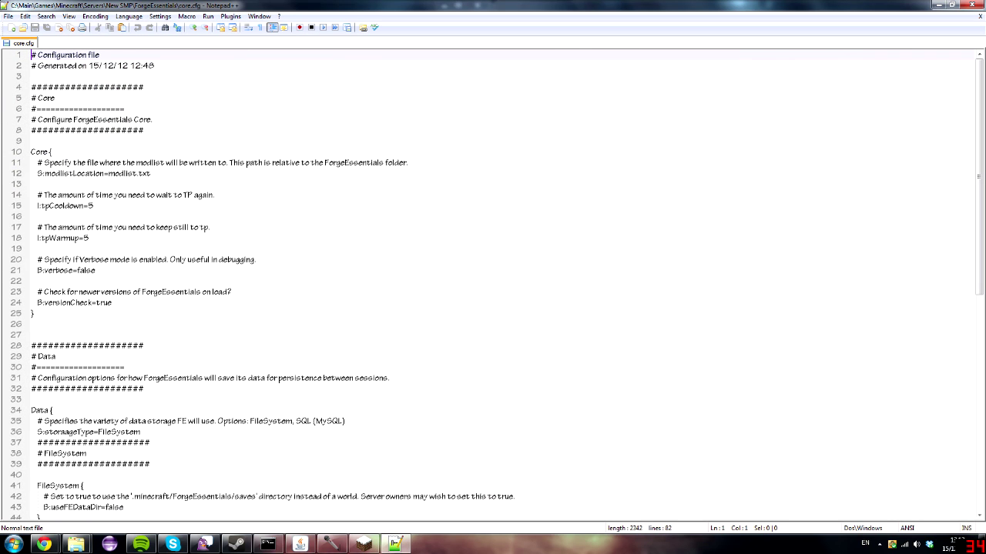
- Examine the modlistLocation setting and the teleport wait comment in the Core section of core.cfg
{"action": "left_click", "coordinate": [95, 173]}
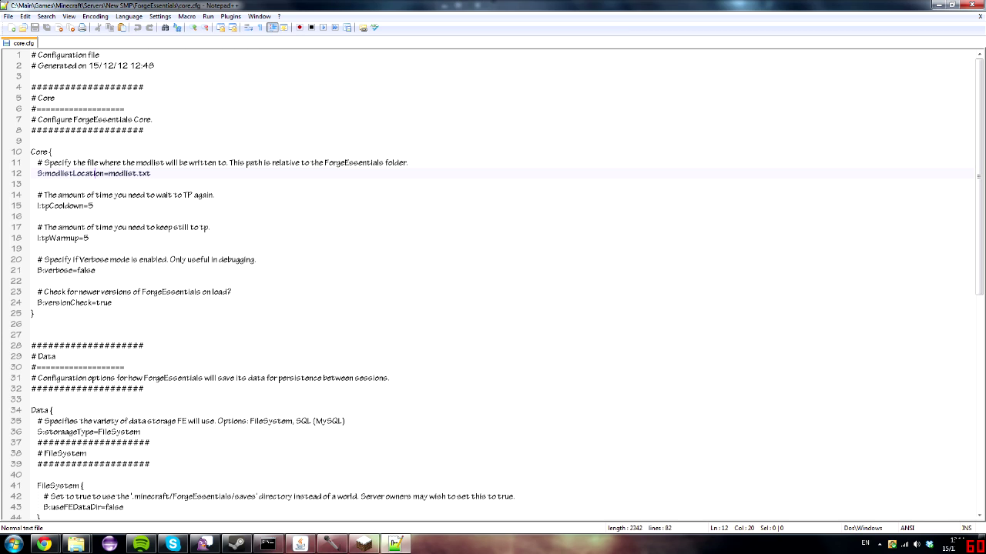
{"action": "left_click", "coordinate": [136, 194]}
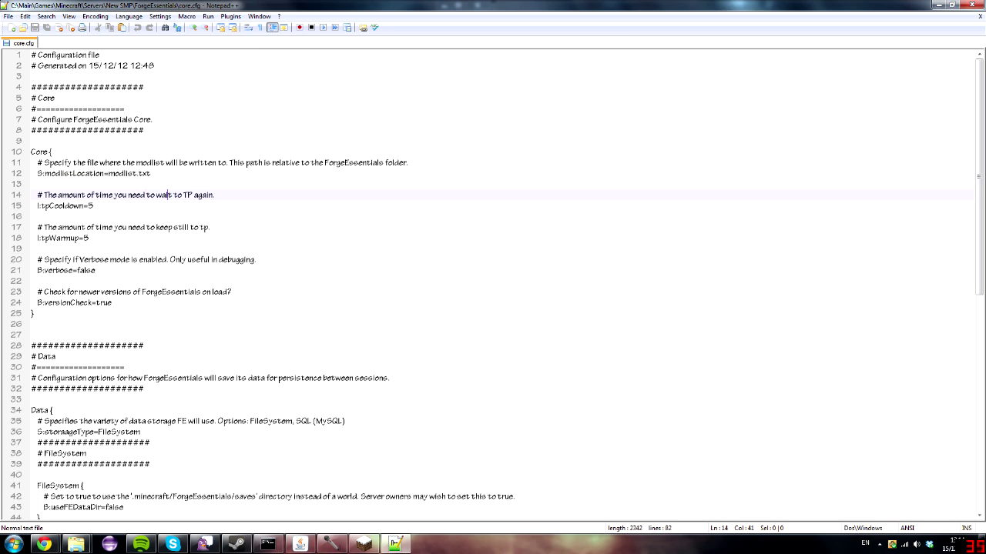
{"action": "left_click", "coordinate": [151, 173]}
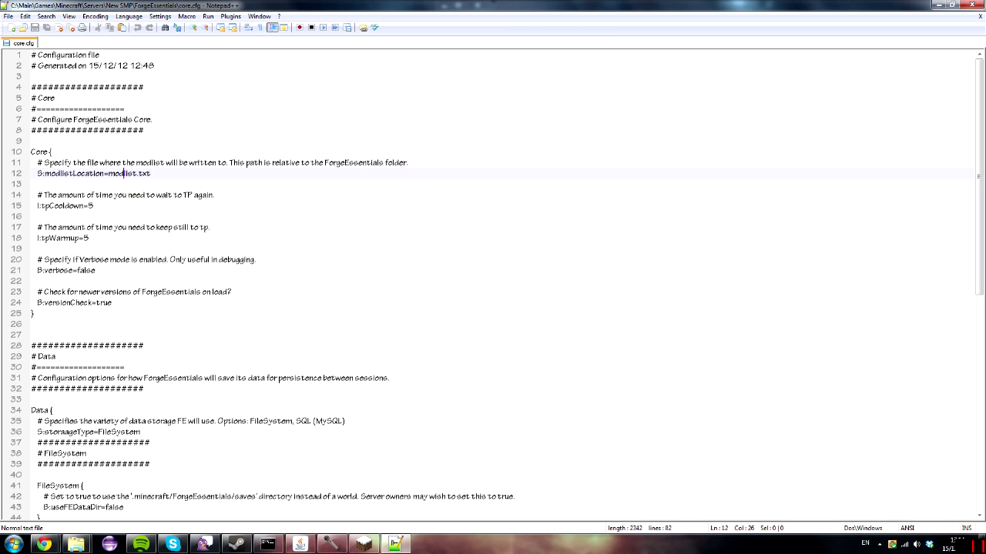
- Switch to Minecraft, run the /modlist command in the chat, and minimize the game window
{"action": "left_click", "coordinate": [368, 543]}
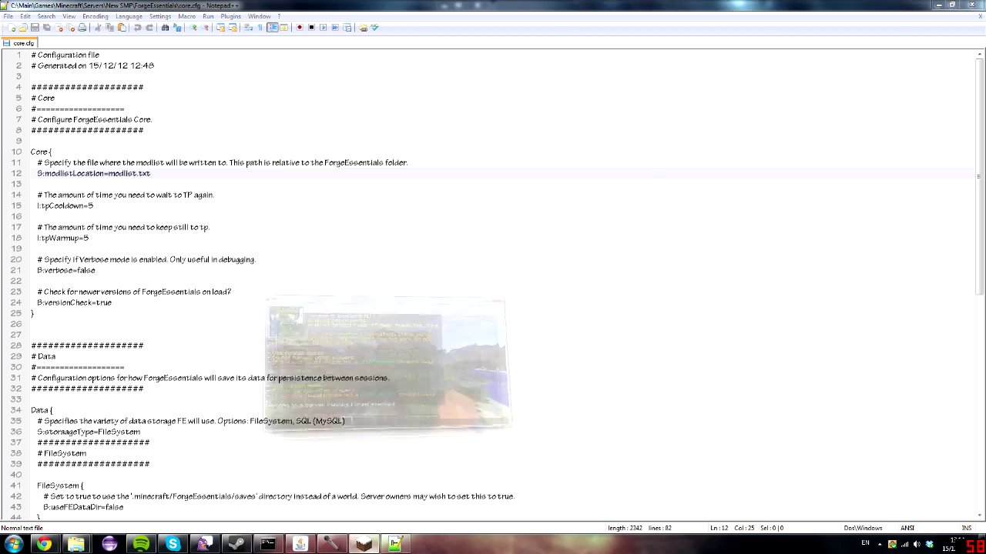
{"action": "key", "text": "Escape"}
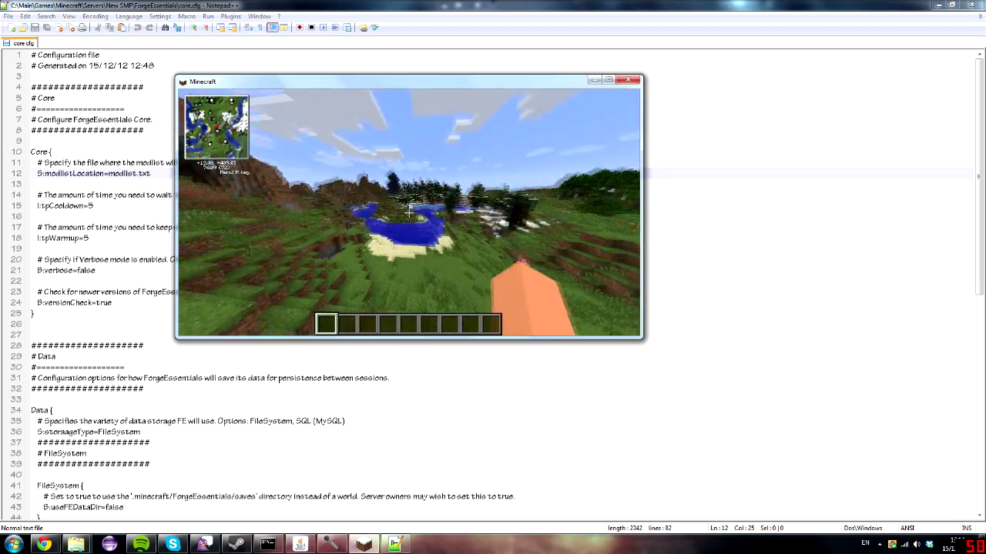
{"action": "key", "text": "w"}
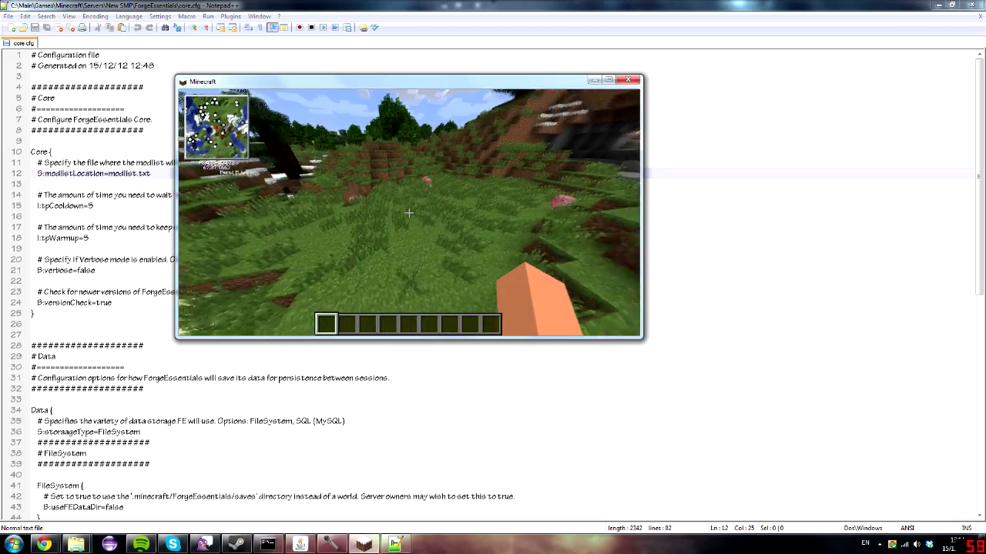
{"action": "key", "text": "w"}
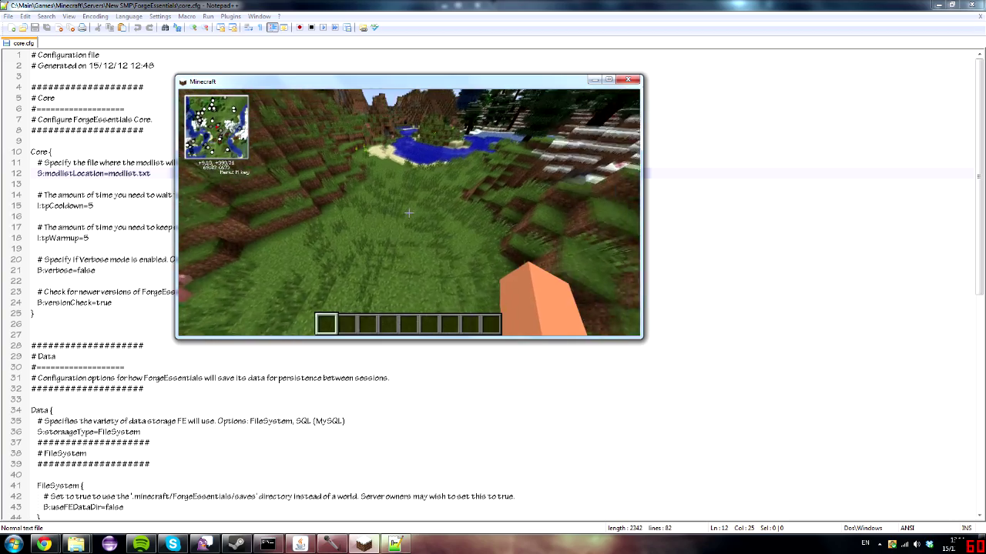
{"action": "key", "text": "space"}
{"action": "type", "text": "/m"}
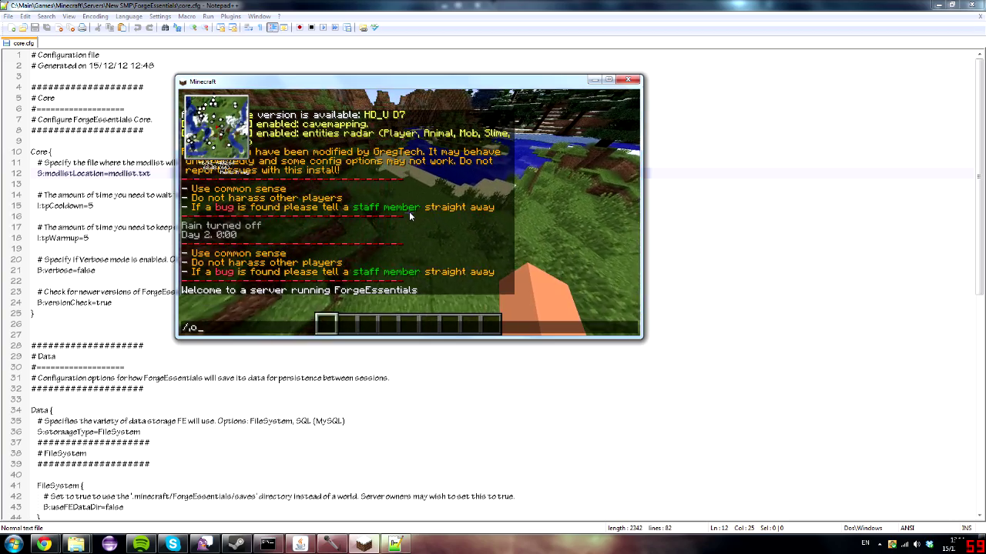
{"action": "type", "text": "odlist"}
{"action": "key", "text": "Return"}
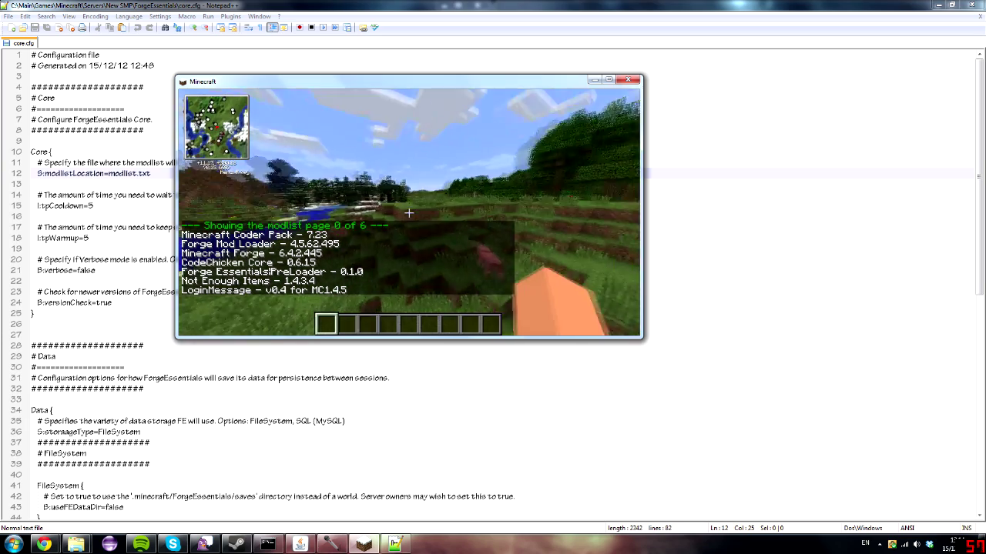
{"action": "key", "text": "t"}
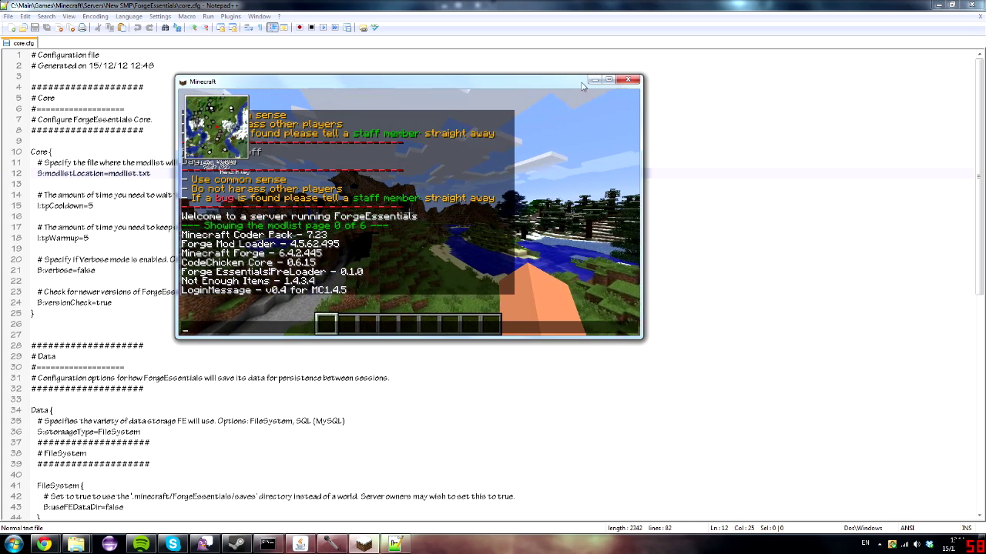
{"action": "left_click", "coordinate": [594, 80]}
- Highlight the modlistLocation setting and its file name modlist.txt in core.cfg
{"action": "left_click", "coordinate": [150, 173]}
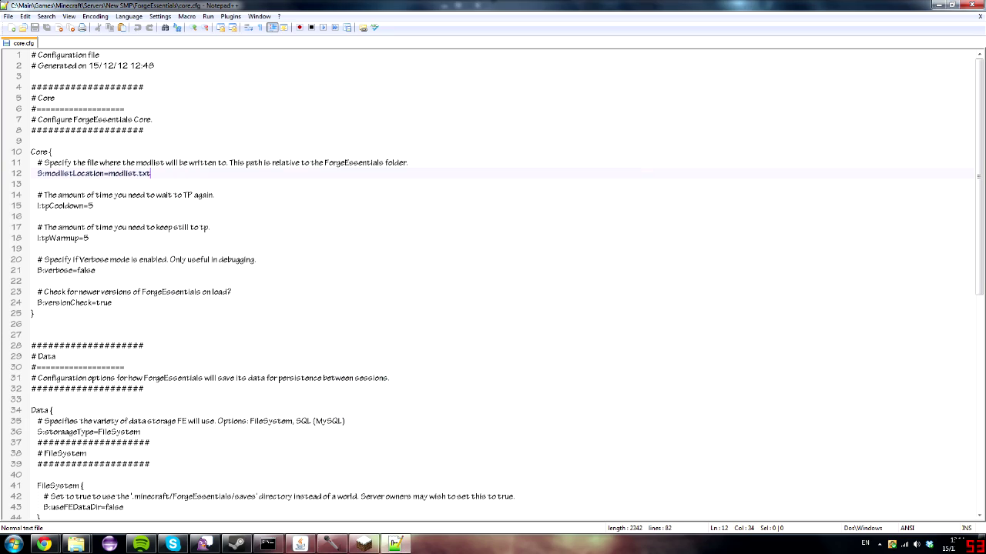
{"action": "key", "text": "shift+Left"}
{"action": "key", "text": "shift+Left"}
{"action": "key", "text": "shift+Left"}
{"action": "key", "text": "shift+Left"}
{"action": "key", "text": "shift+Left"}
{"action": "key", "text": "shift+Left"}
{"action": "key", "text": "shift+Left"}
{"action": "key", "text": "shift+Left"}
{"action": "key", "text": "shift+Left"}
{"action": "key", "text": "shift+Left"}
{"action": "key", "text": "shift+Left"}
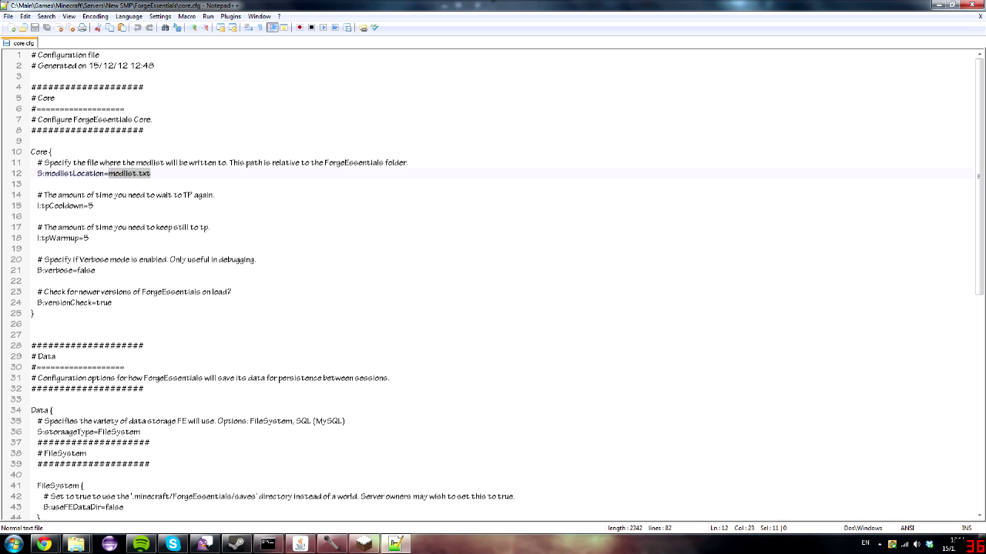
{"action": "triple_click", "coordinate": [111, 175]}
{"action": "left_click", "coordinate": [111, 175]}
{"action": "left_click_drag", "start_coordinate": [111, 175], "coordinate": [151, 173]}
{"action": "triple_click", "coordinate": [123, 173]}
{"action": "left_click", "coordinate": [184, 174]}
{"action": "triple_click", "coordinate": [108, 170]}
{"action": "left_click", "coordinate": [109, 173]}
{"action": "triple_click", "coordinate": [129, 174]}
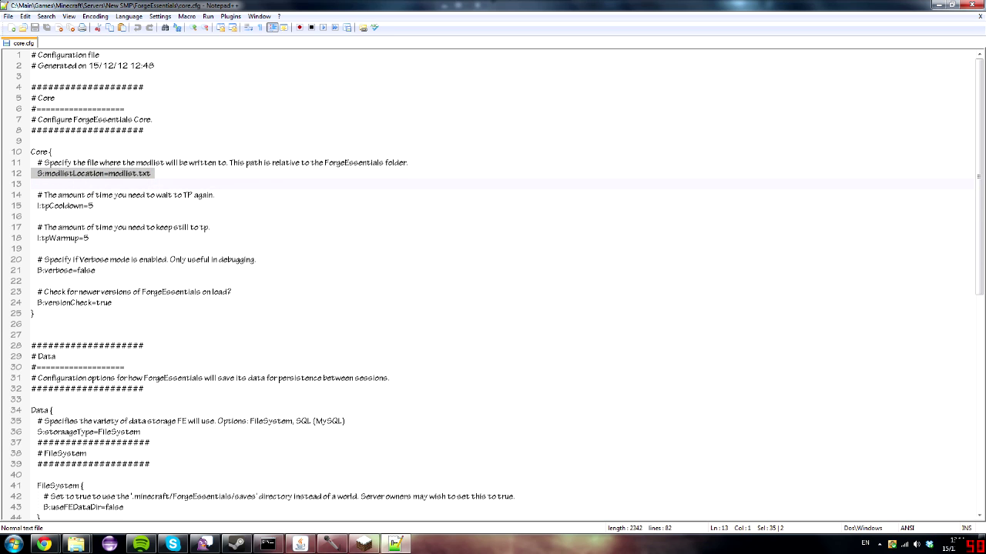
- Place the cursor on the tpCooldown setting in the Core section of core.cfg
{"action": "left_click", "coordinate": [67, 205]}
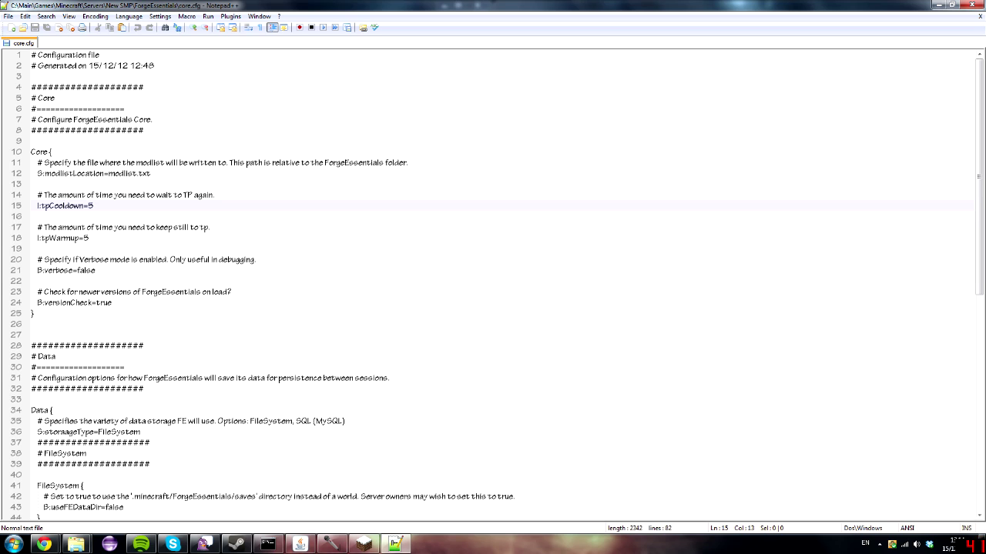